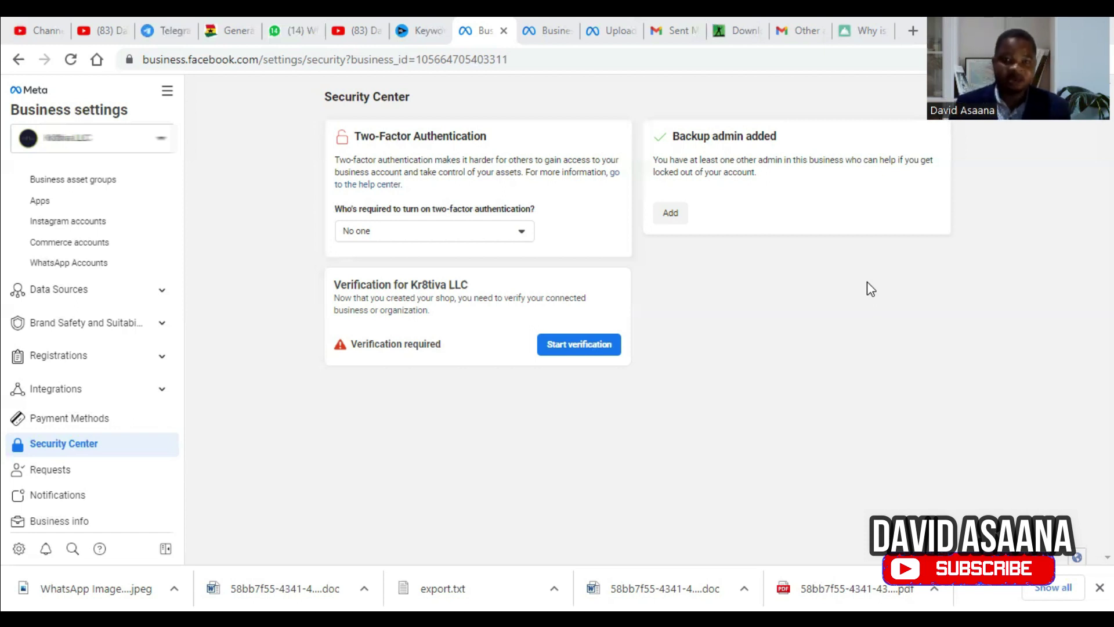
pyautogui.click(167, 93)
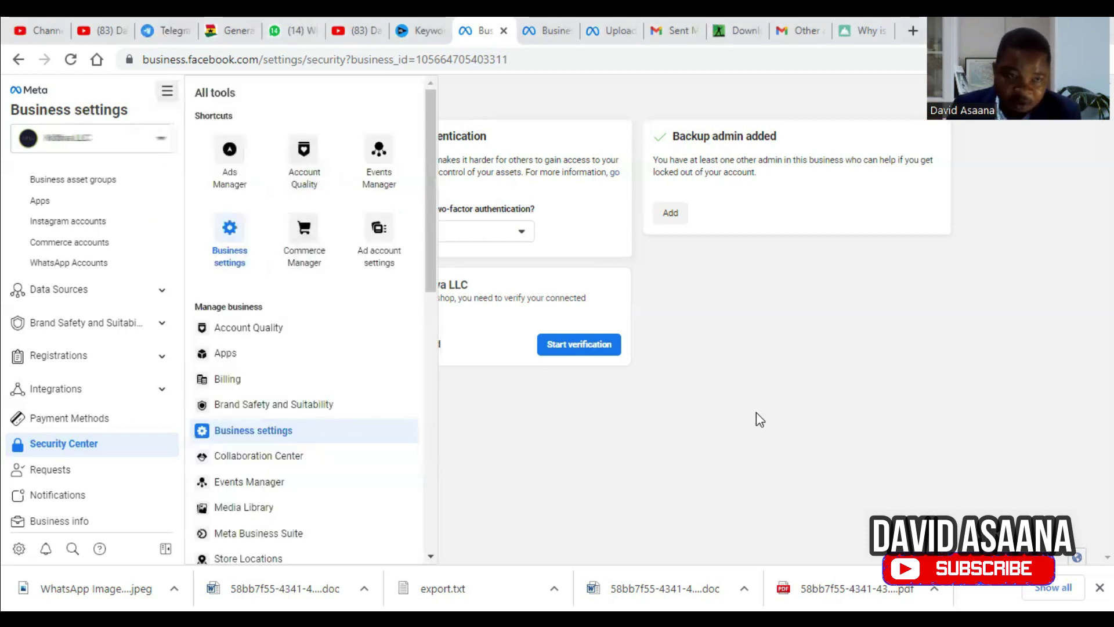
pyautogui.click(119, 452)
pyautogui.scroll(-1, 109, 440)
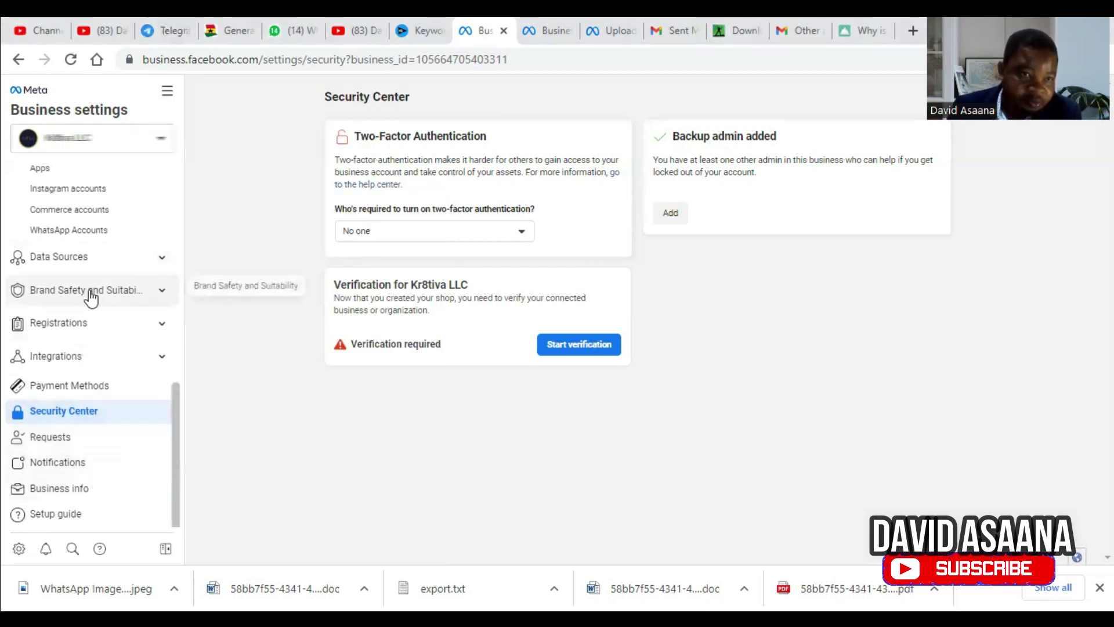
pyautogui.scroll(3, 95, 275)
pyautogui.scroll(1, 96, 244)
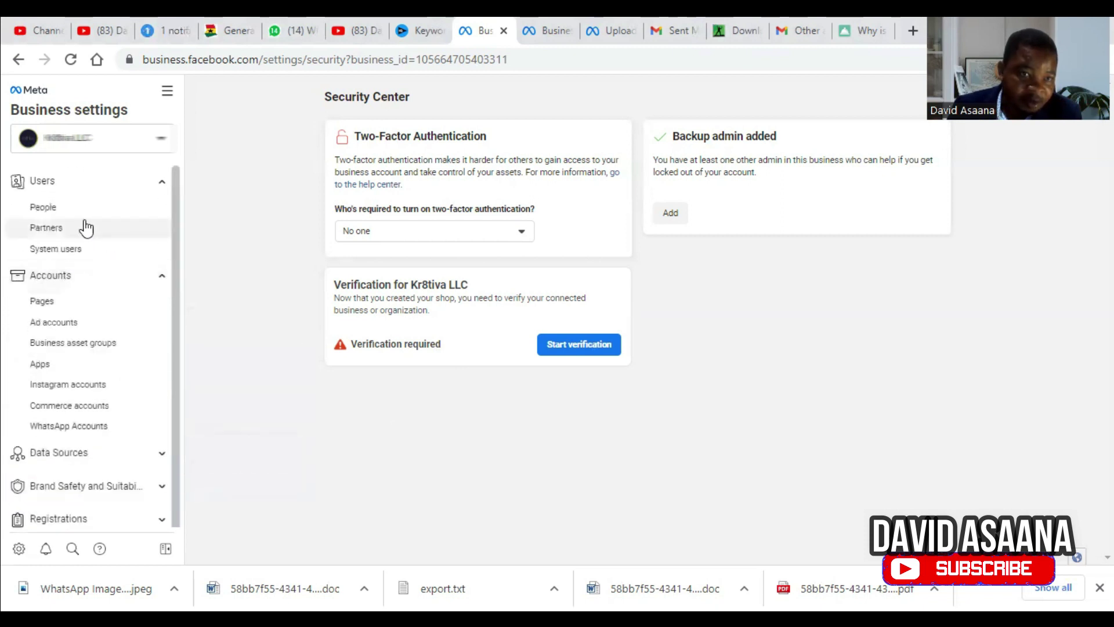
# Step: Open the list of people with access in the business settings for Kr8tiva LLC
pyautogui.click(83, 191)
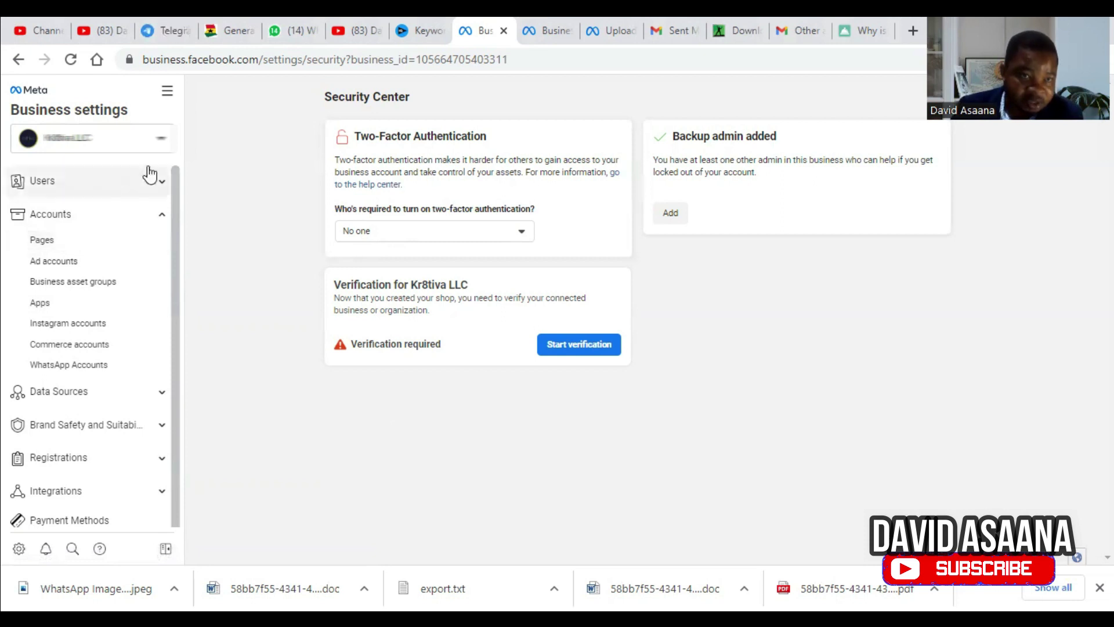
pyautogui.click(126, 187)
pyautogui.click(109, 210)
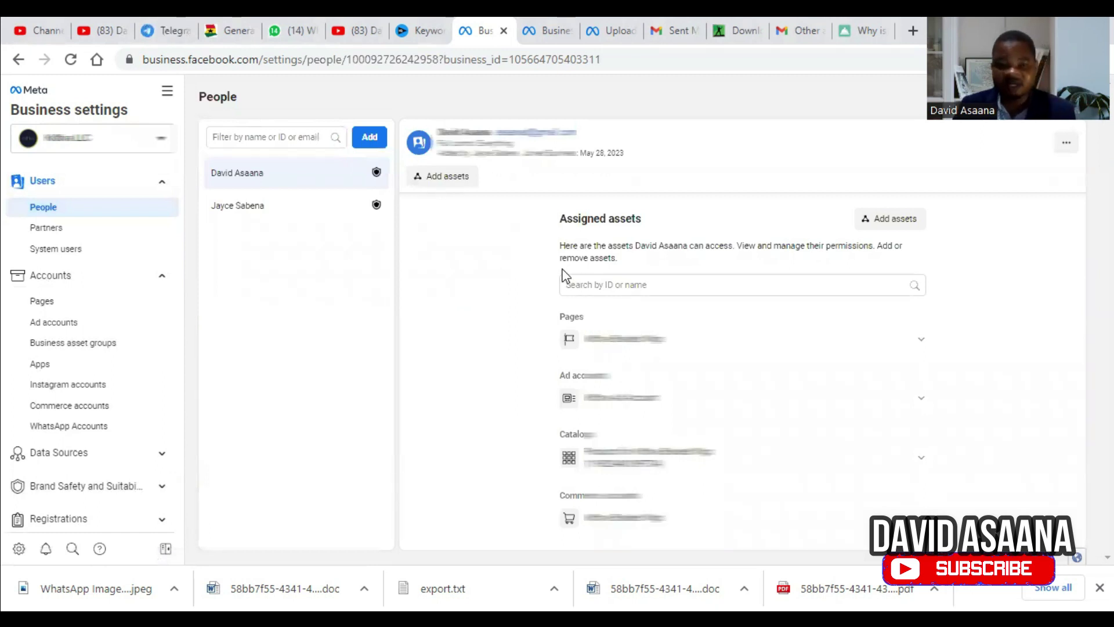
# Step: Open the Security Center and check the business verification section for Kr8tiva LLC
pyautogui.scroll(-4, 116, 261)
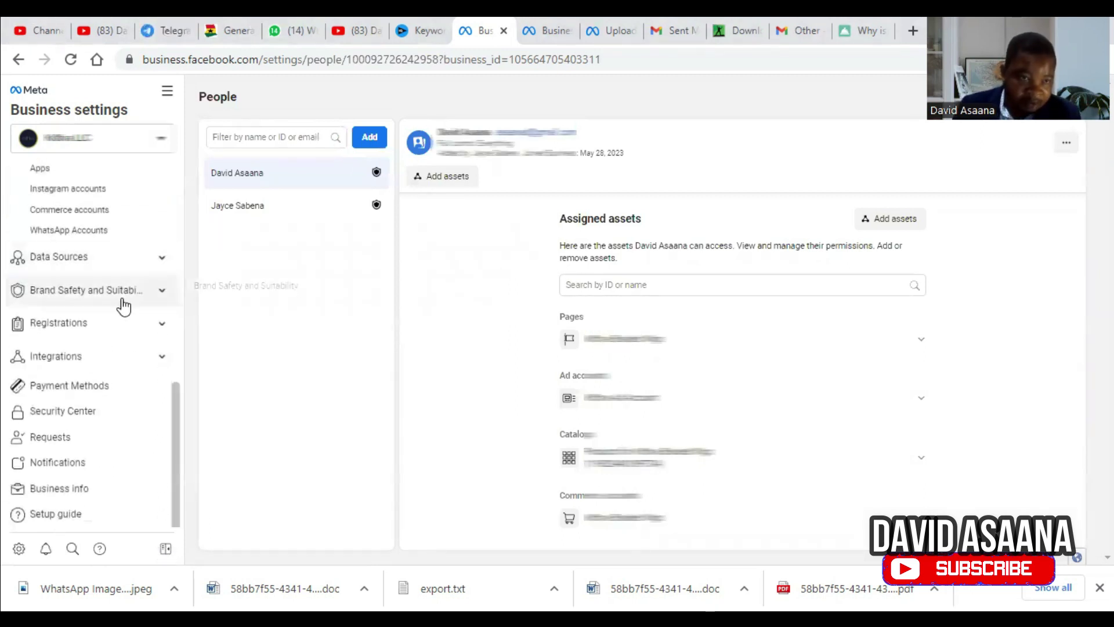
pyautogui.click(110, 414)
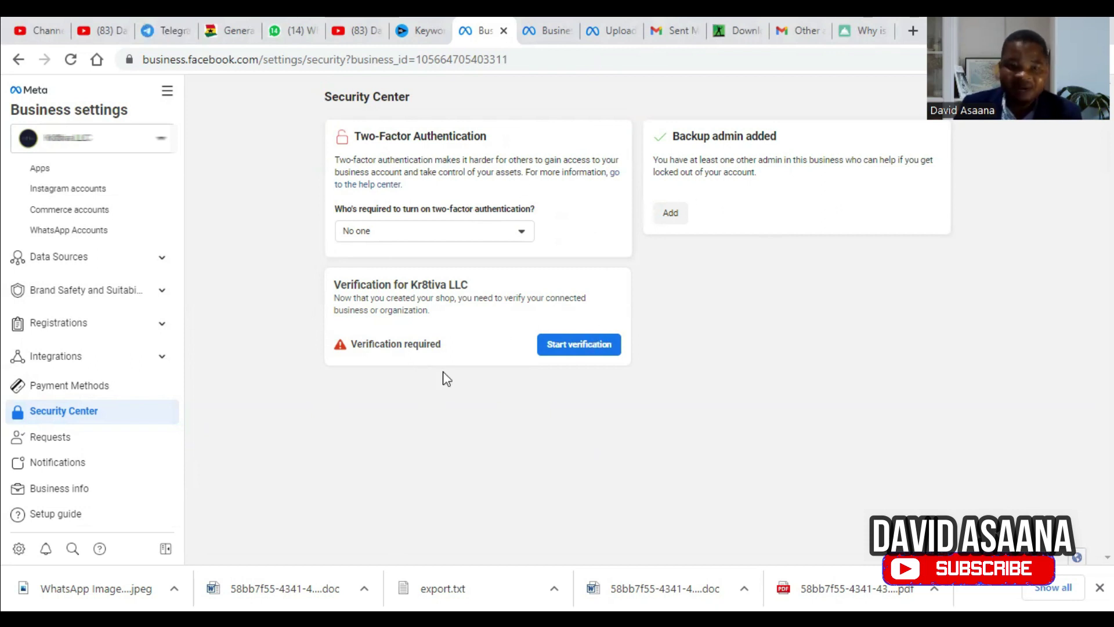
pyautogui.click(142, 143)
pyautogui.click(302, 224)
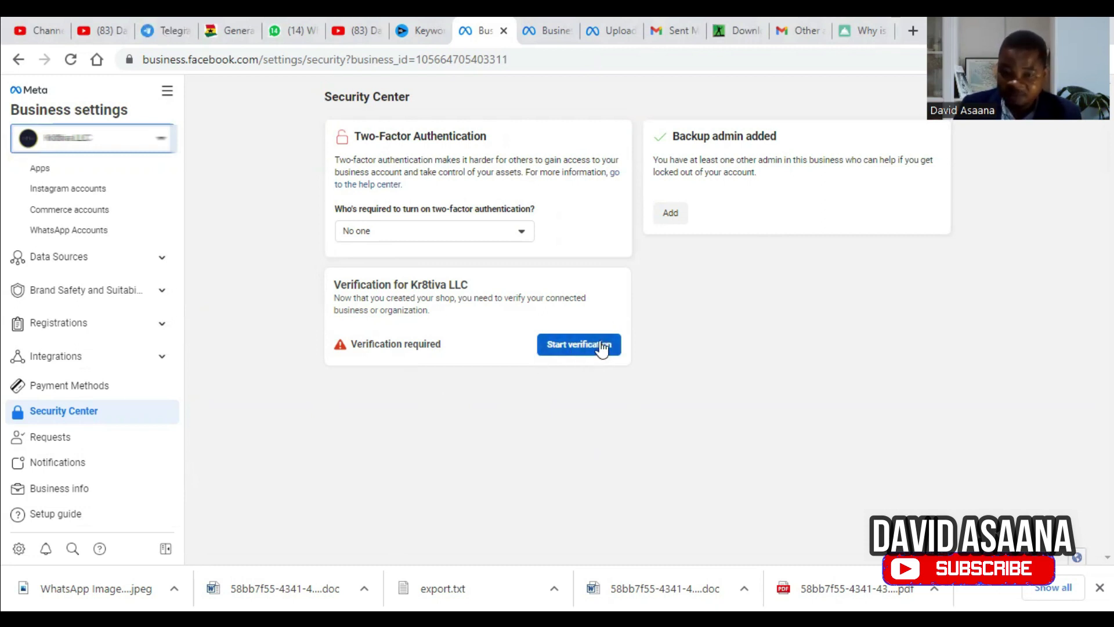
# Step: Switch to the My Business Manager account and reload its business settings page
pyautogui.click(131, 142)
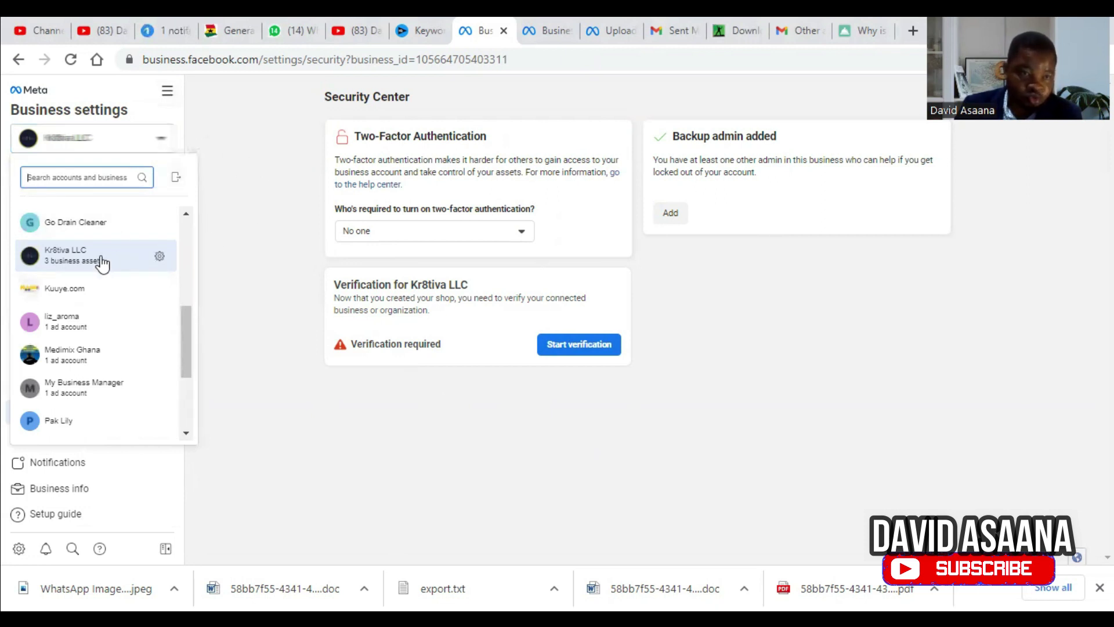
pyautogui.click(107, 390)
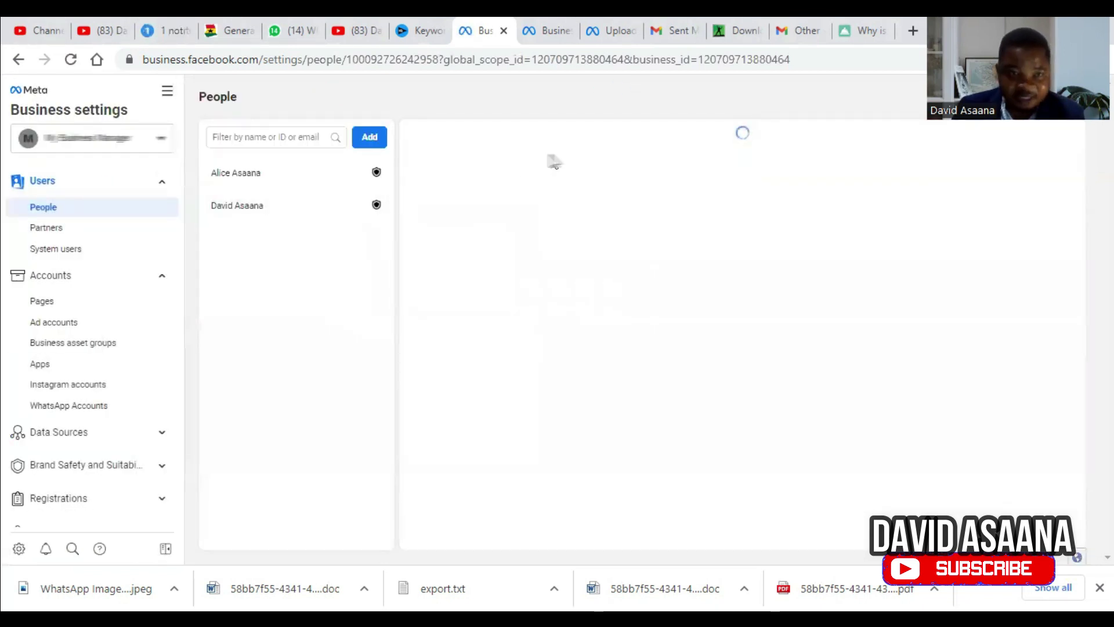
pyautogui.click(71, 60)
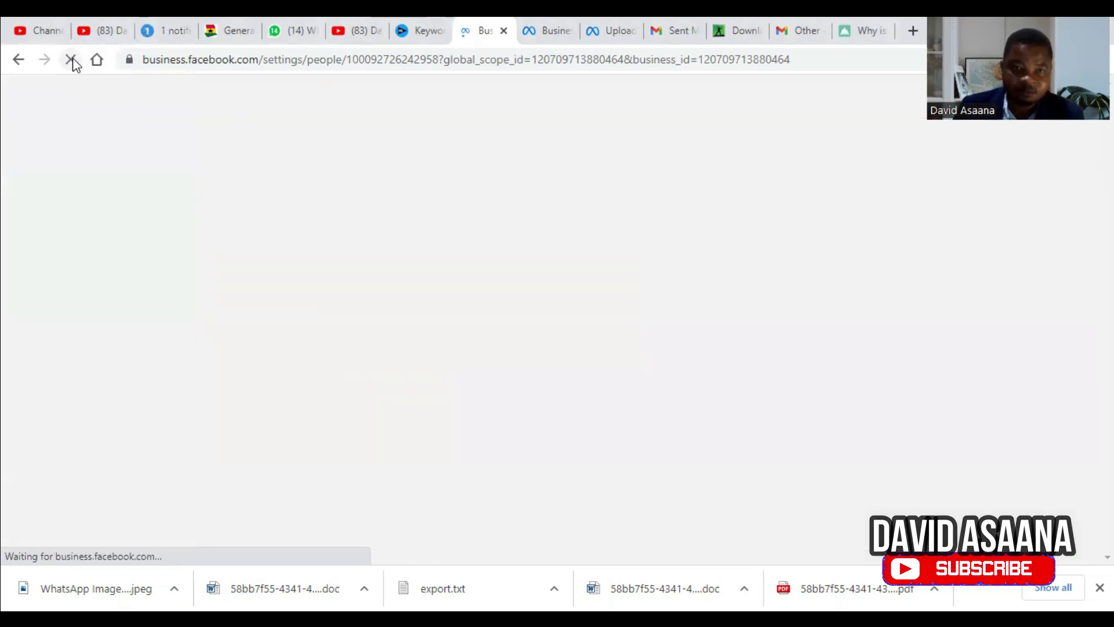
# Step: Open the Security Center for My Business Manager and check its verification eligibility
pyautogui.scroll(-3, 33, 313)
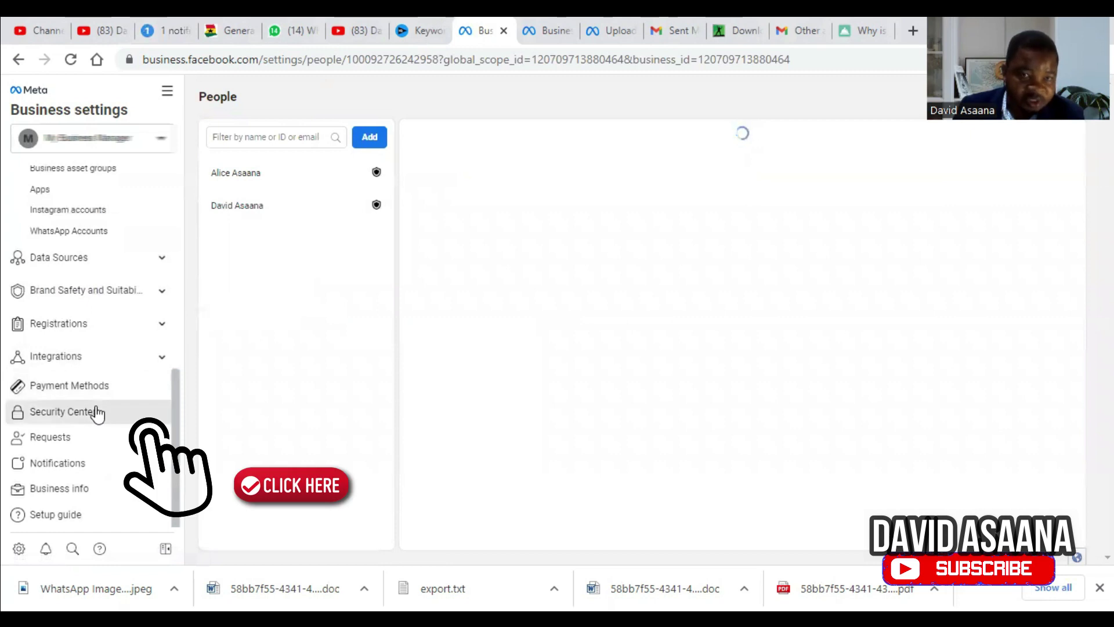
pyautogui.click(94, 413)
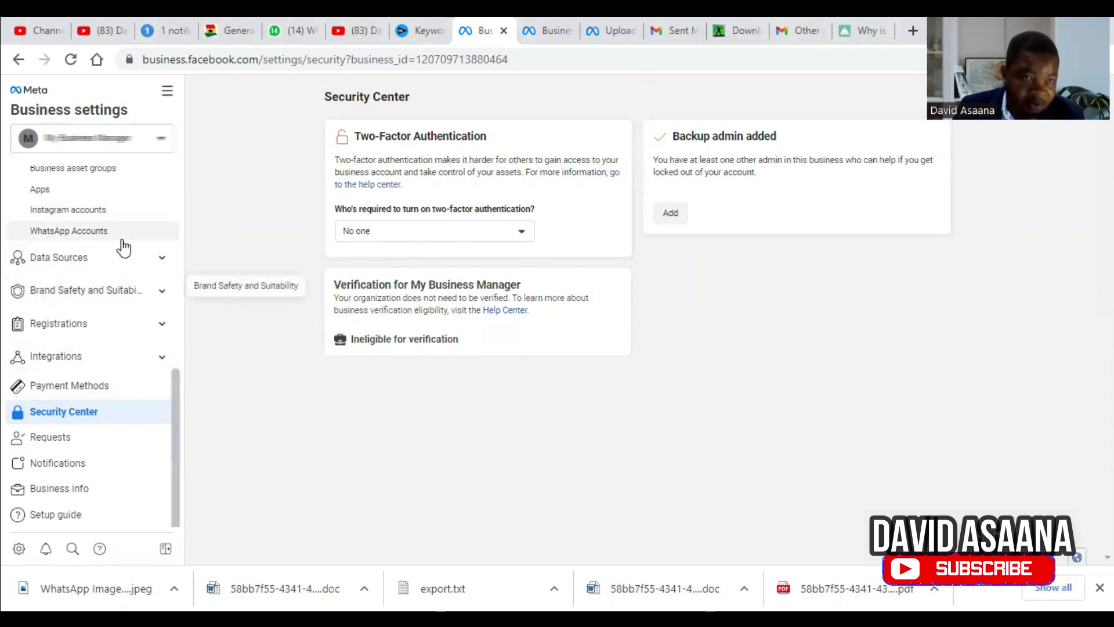
pyautogui.scroll(3, 83, 324)
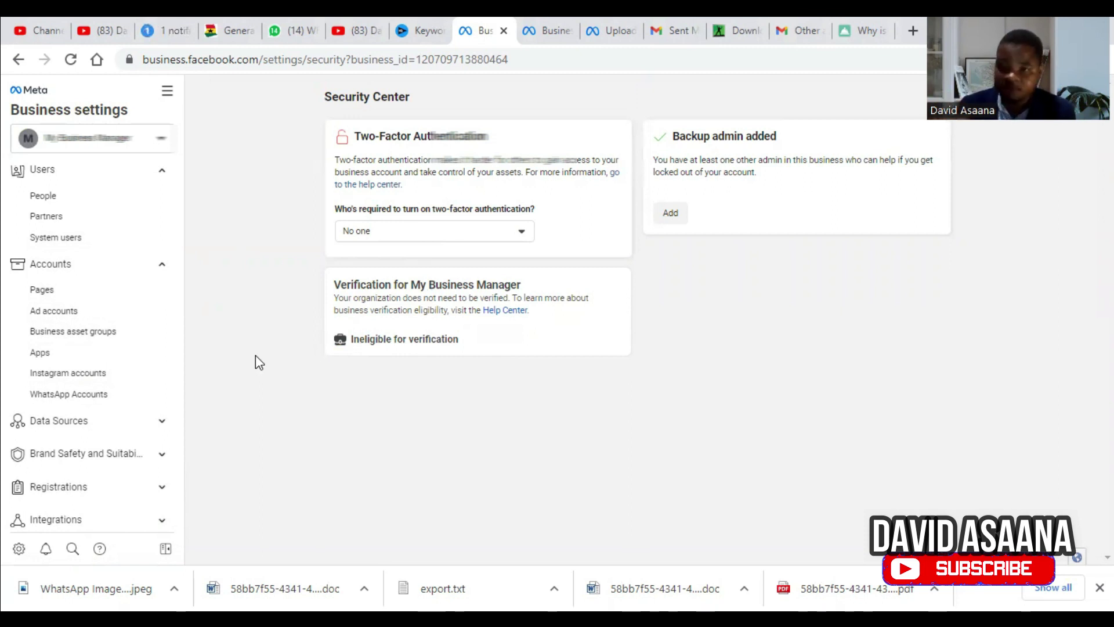
# Step: Open the Apps settings of My Business Manager and start creating a new app ID
pyautogui.click(131, 354)
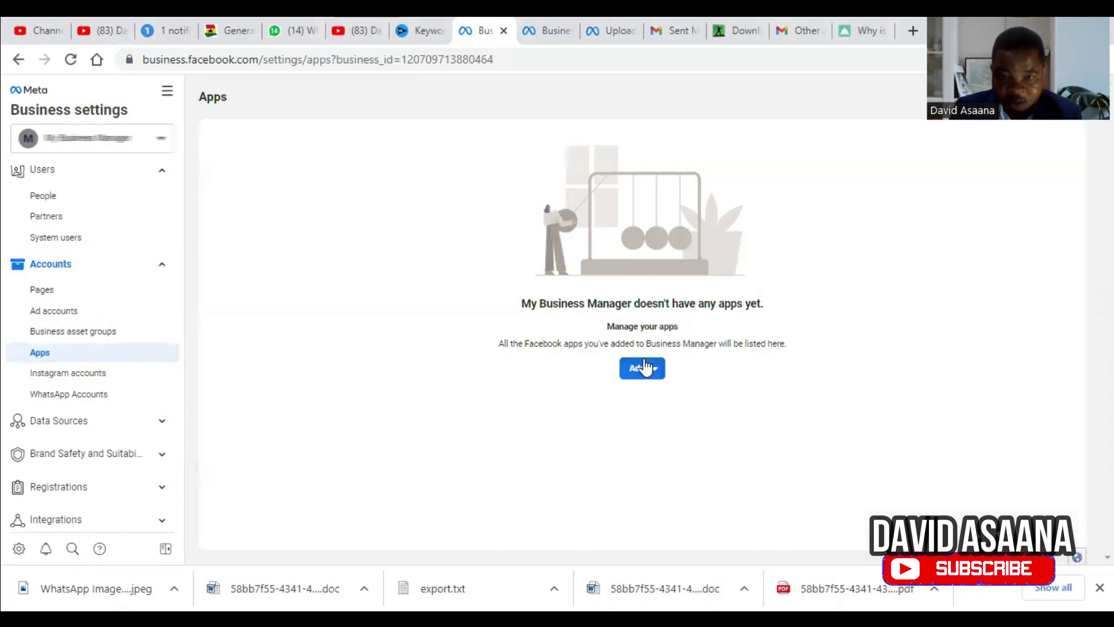
pyautogui.click(644, 367)
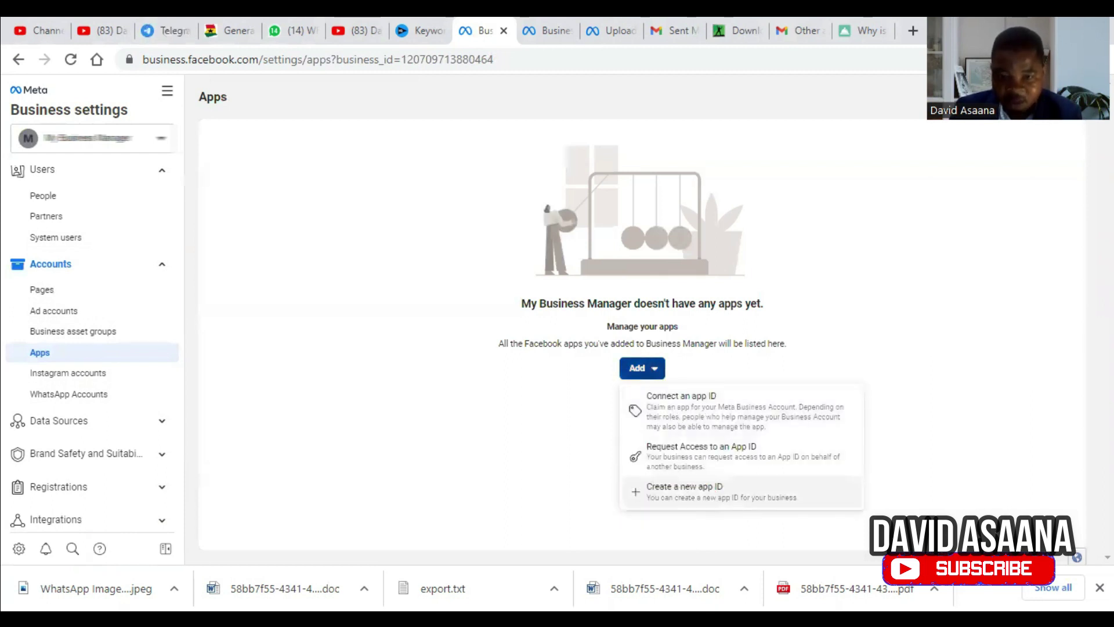
pyautogui.click(711, 492)
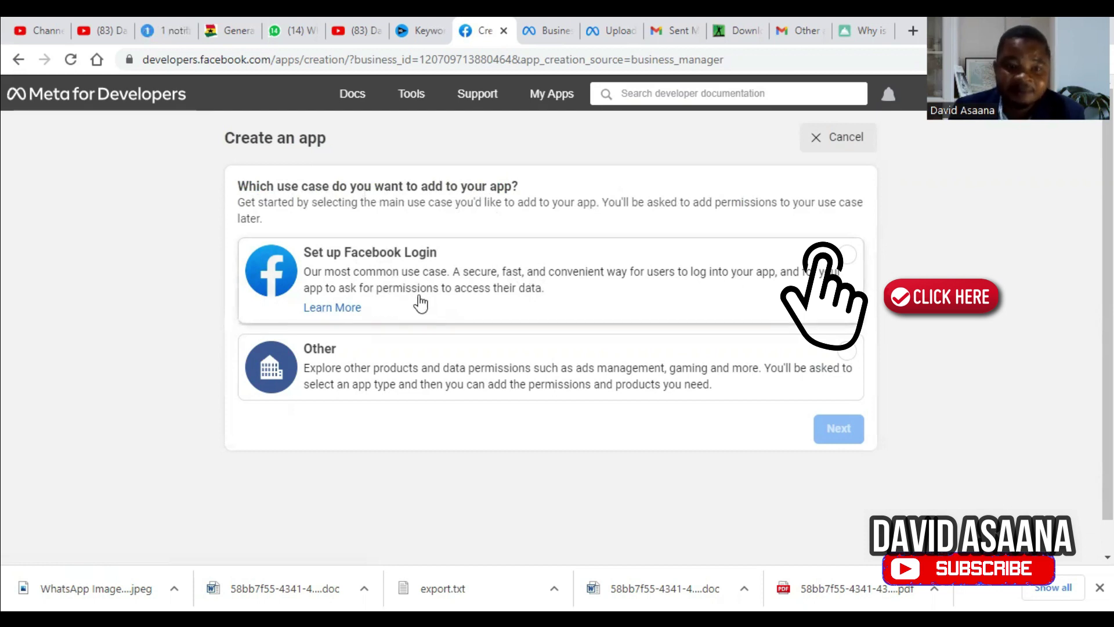
# Step: Set the new app's use case to Facebook Login, with Website as the platform and the answer that a game is being built
pyautogui.click(848, 256)
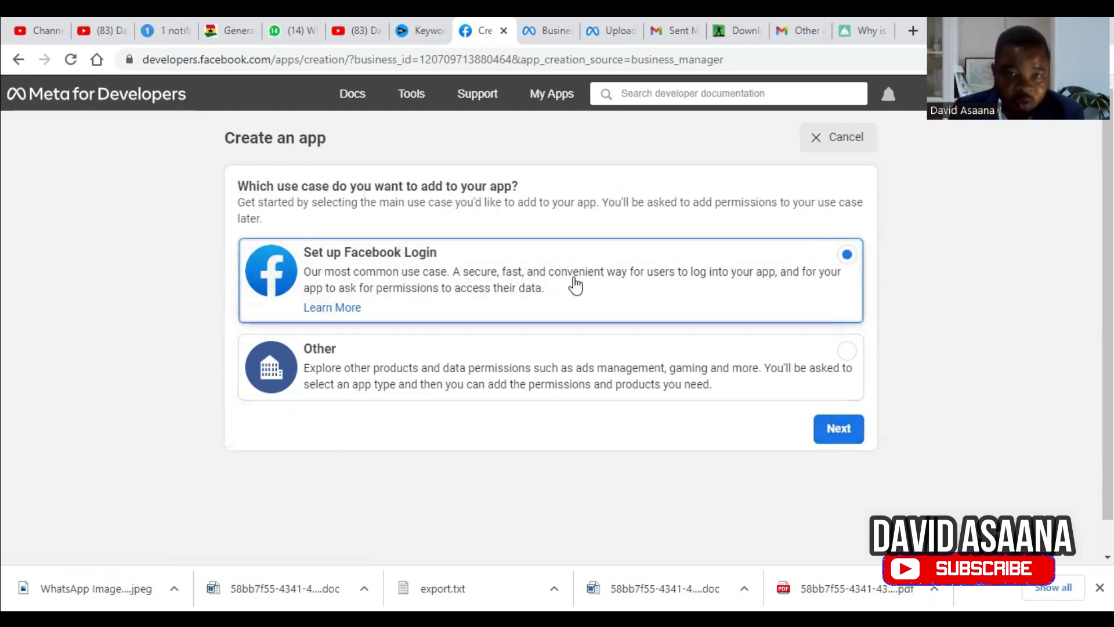
pyautogui.click(841, 431)
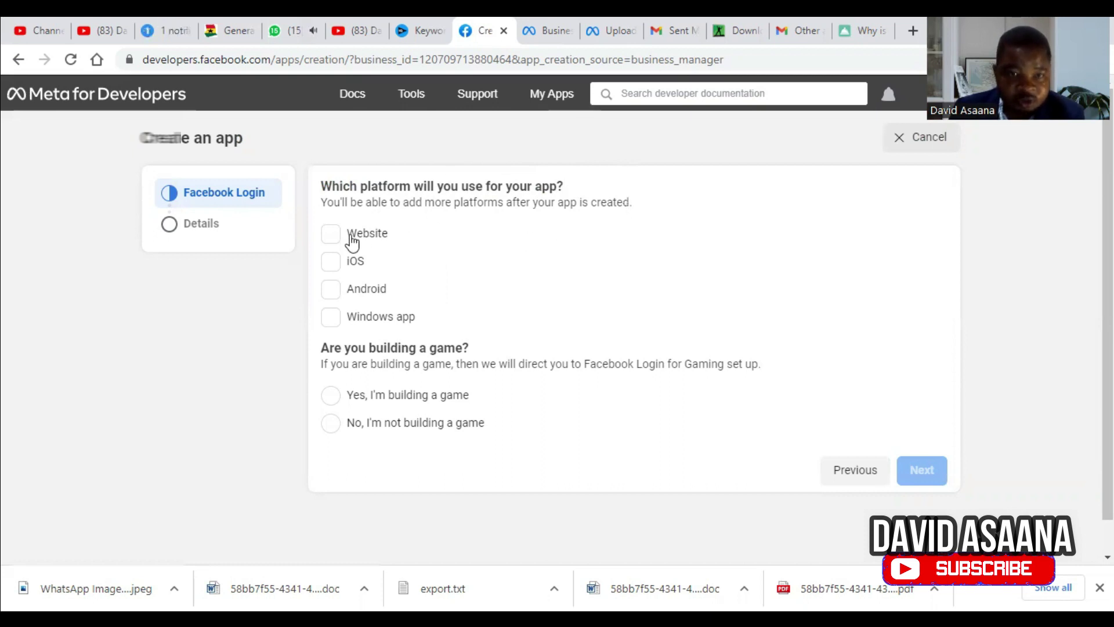
pyautogui.click(333, 239)
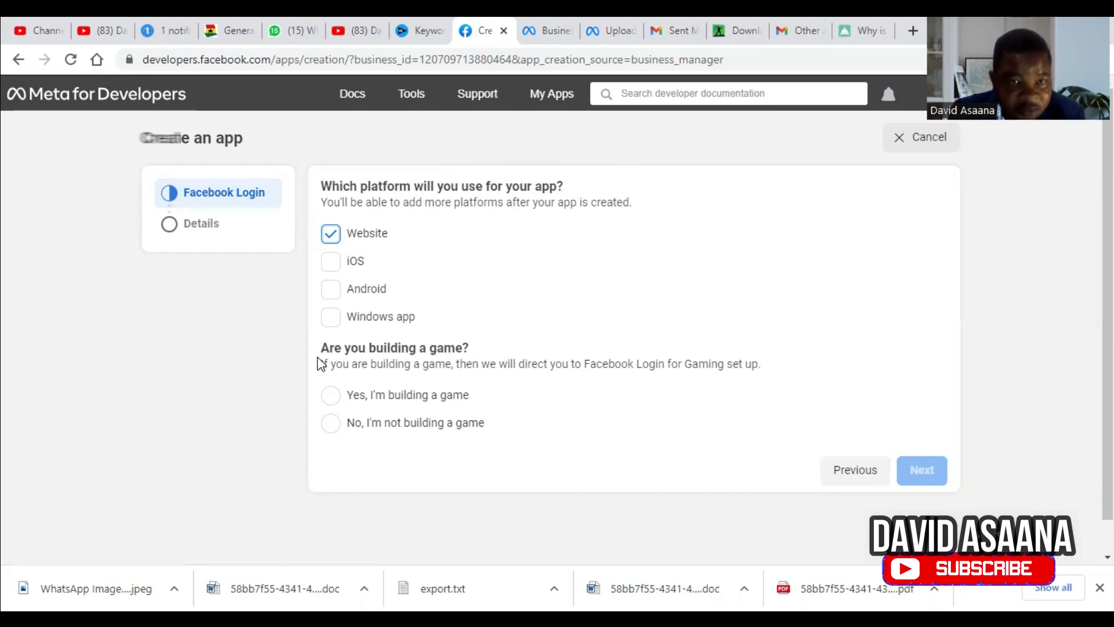
pyautogui.click(332, 397)
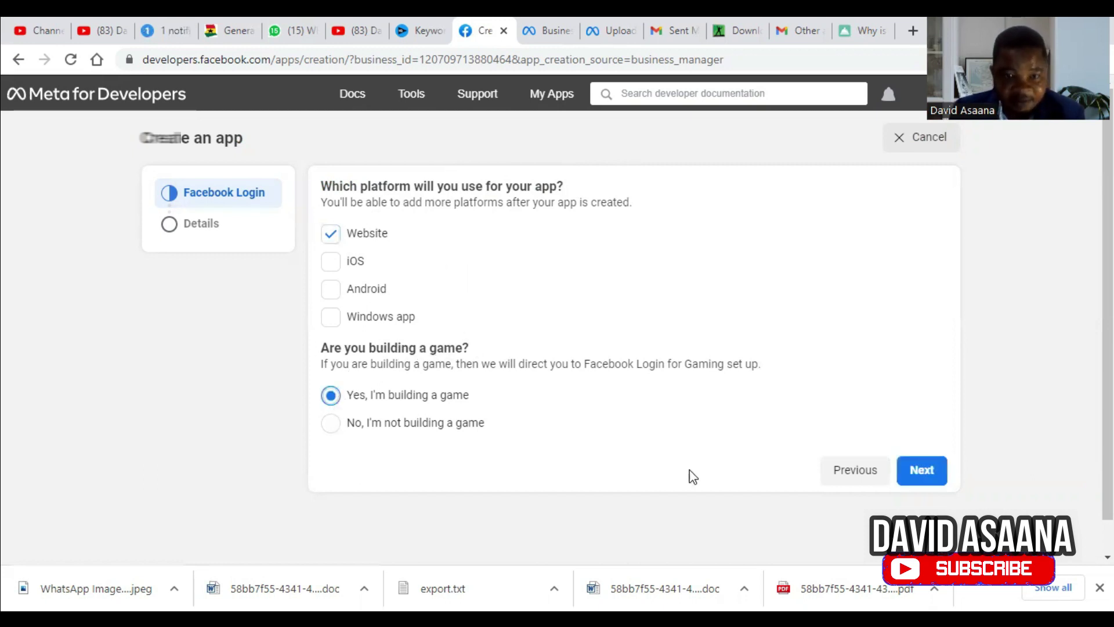
pyautogui.click(927, 475)
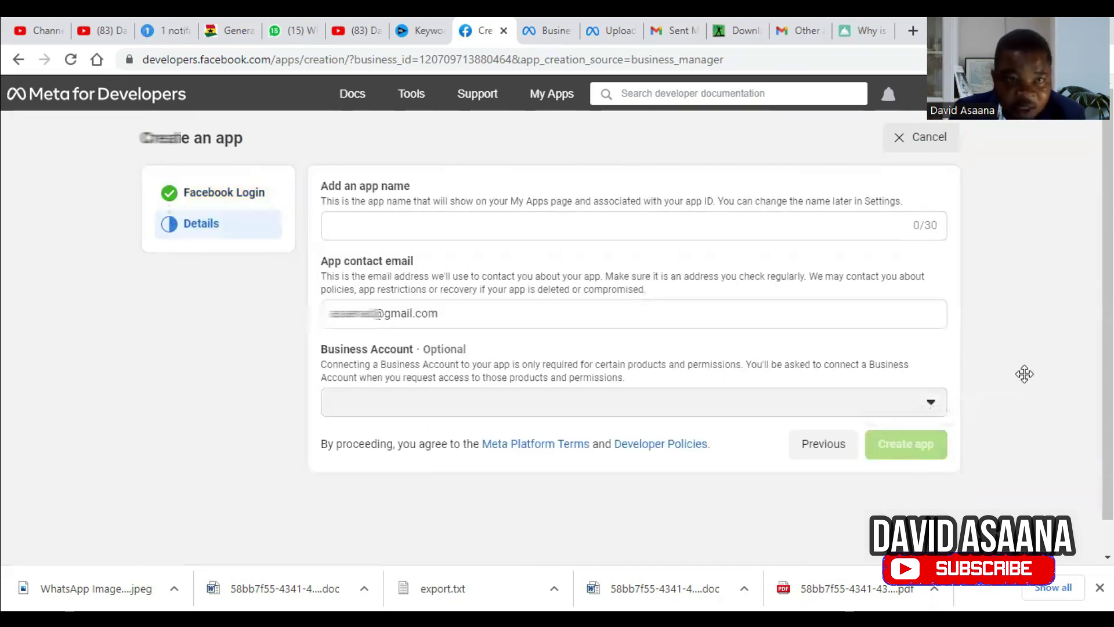
# Step: Name the app "Trial app", create it without choosing a business account, and confirm with the account password
pyautogui.click(489, 223)
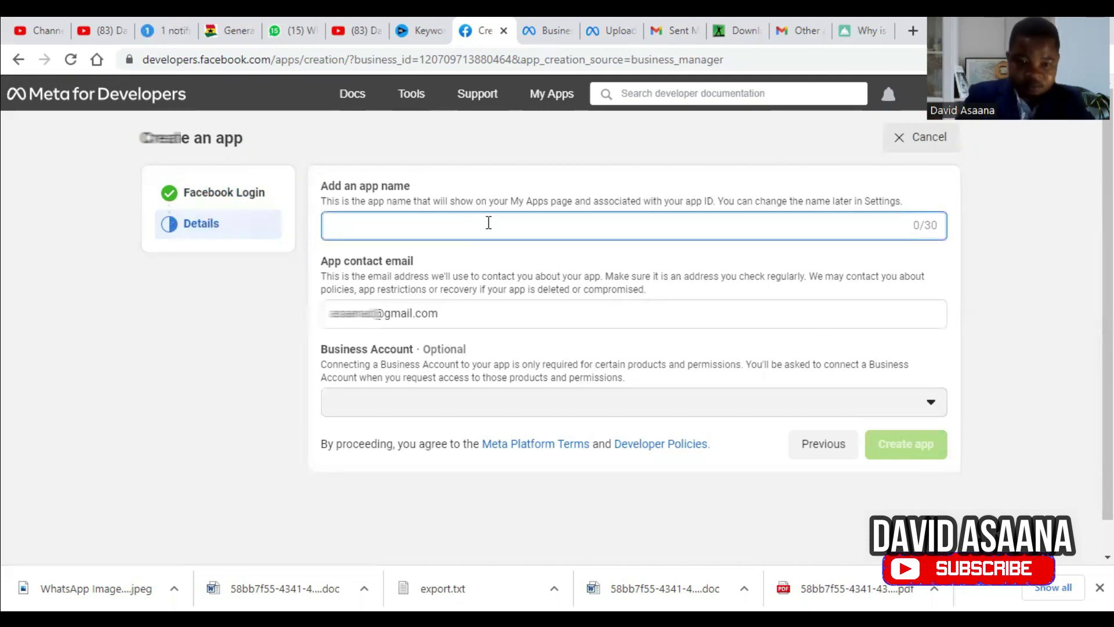
pyautogui.write('Trial app')
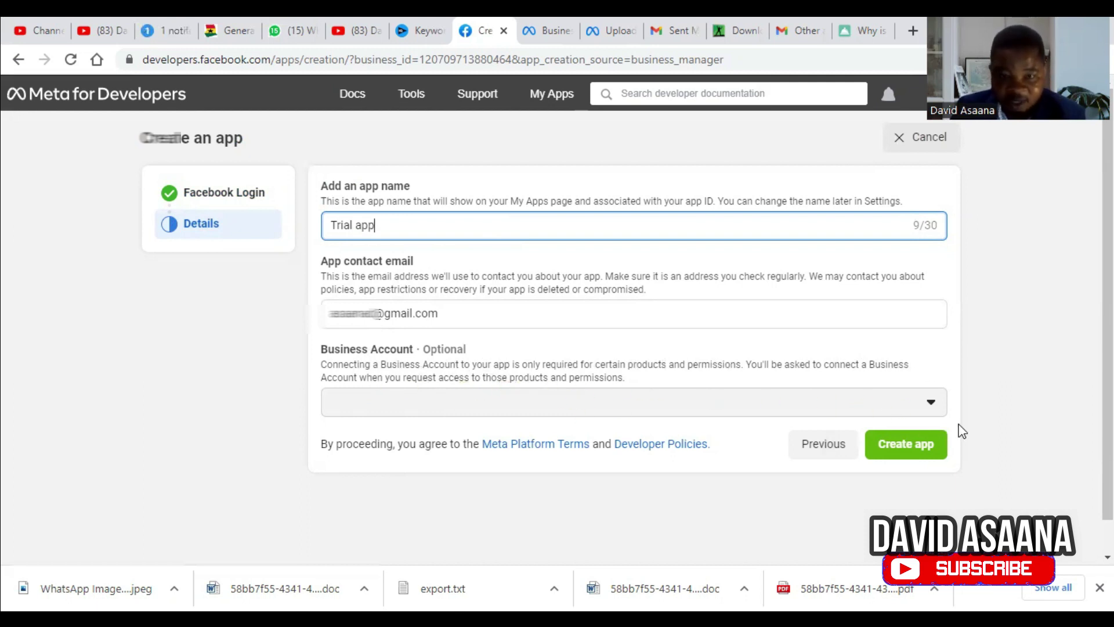
pyautogui.click(915, 401)
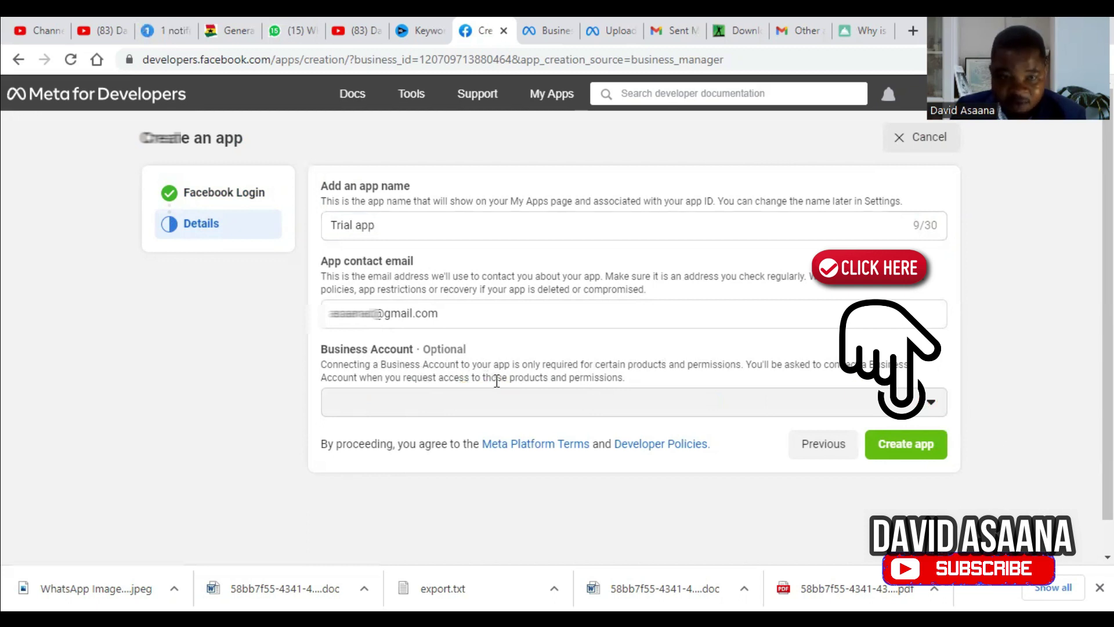
pyautogui.click(928, 450)
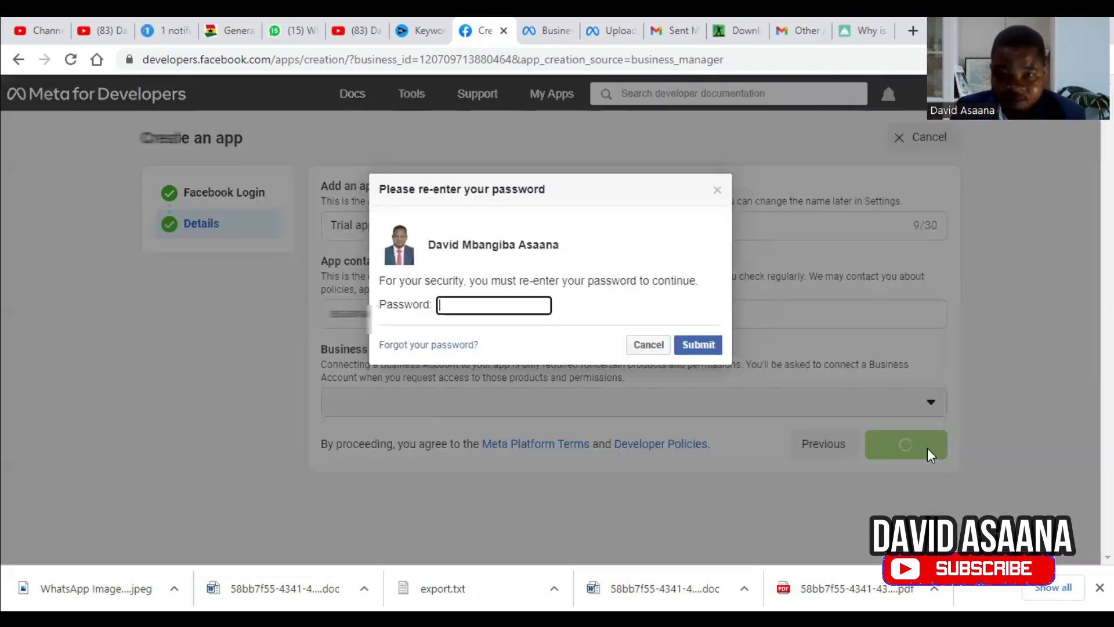
pyautogui.click(455, 308)
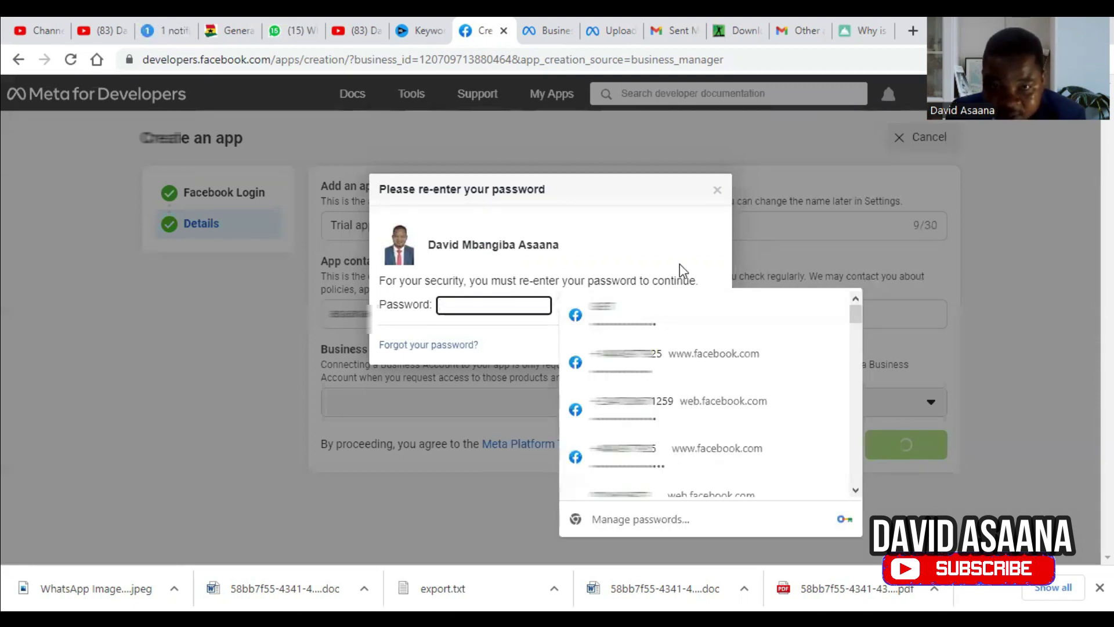
pyautogui.scroll(-2, 713, 337)
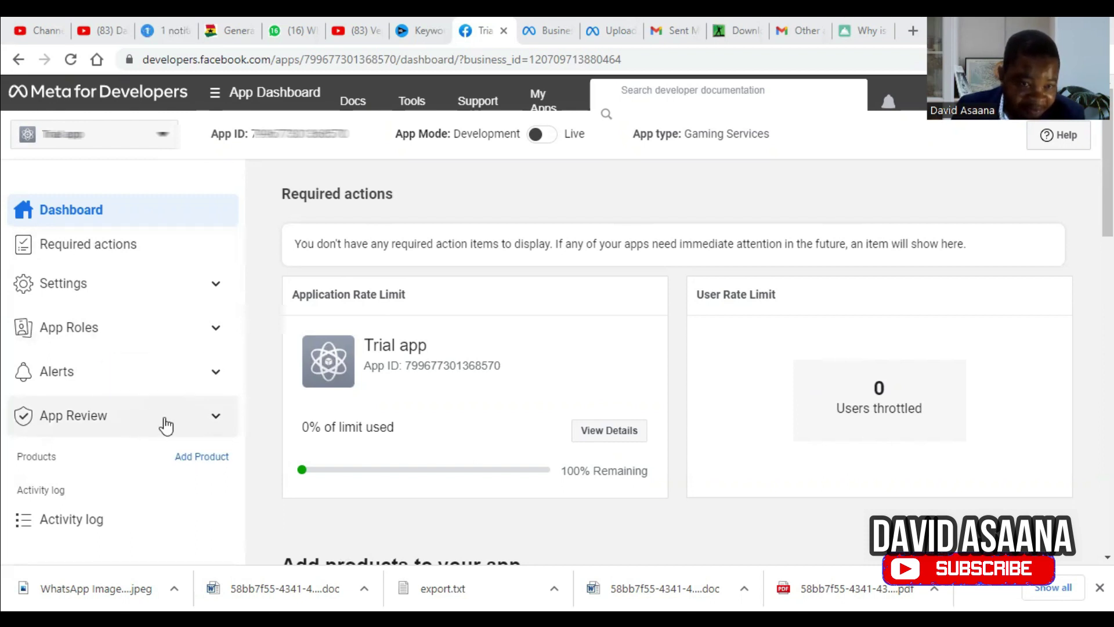
# Step: Open the App Review permissions and features for Trial app and locate the email permission's verification requirement
pyautogui.click(133, 416)
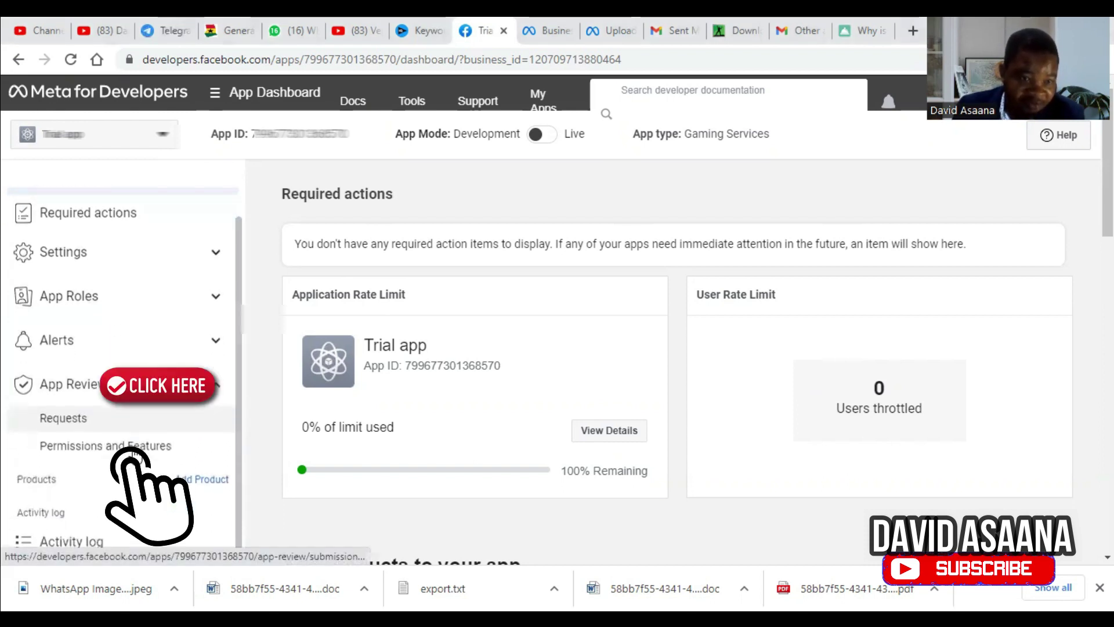
pyautogui.click(169, 447)
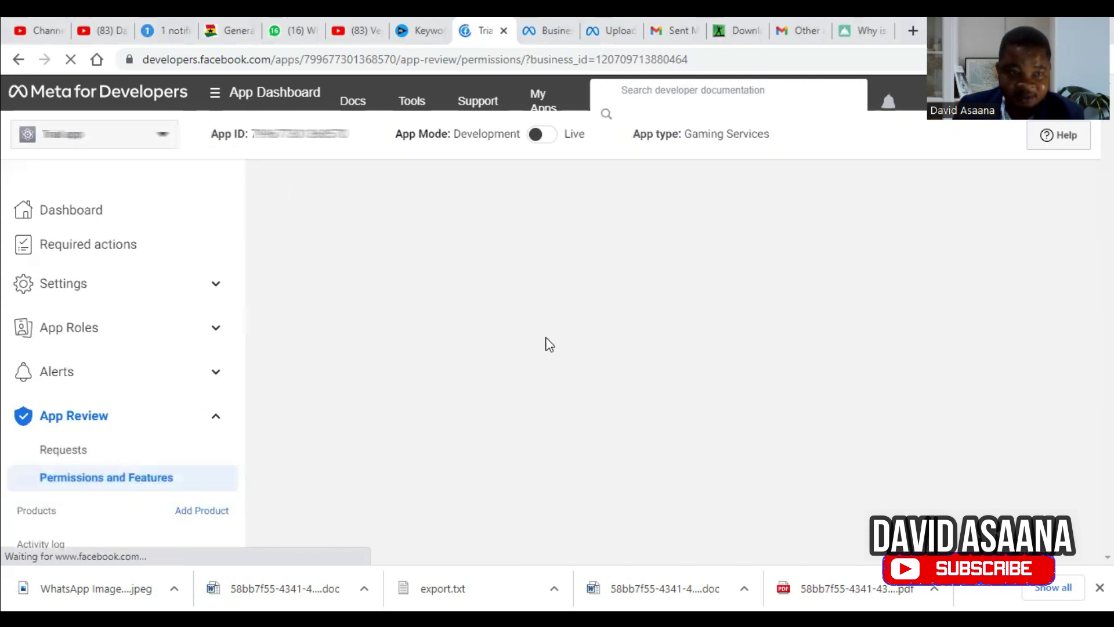
pyautogui.scroll(-3, 791, 350)
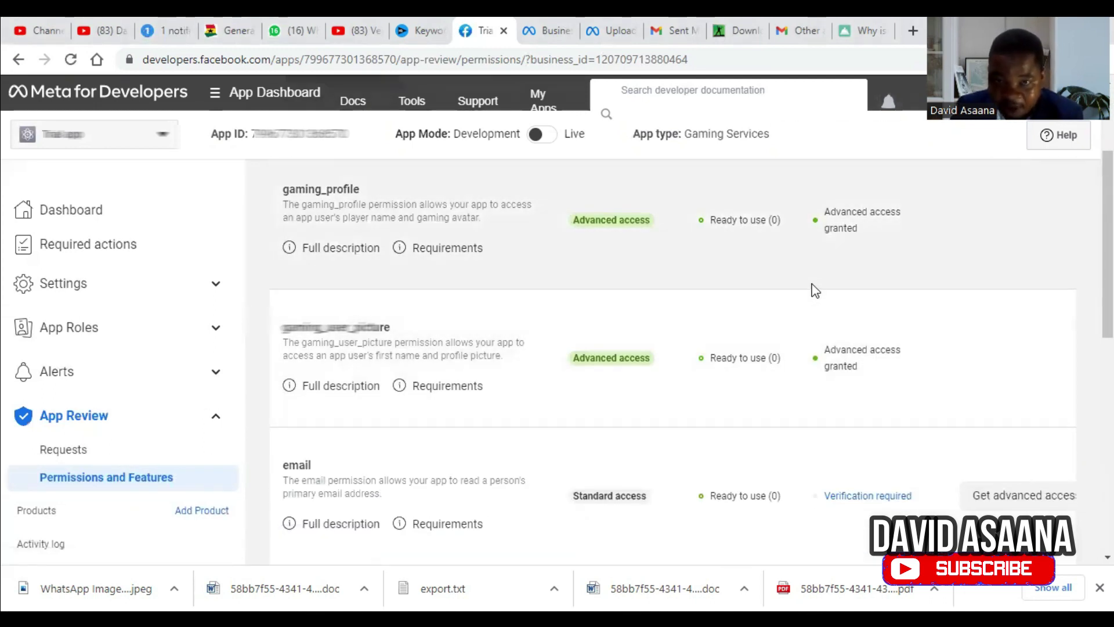
pyautogui.scroll(-2, 607, 393)
pyautogui.scroll(3, 845, 319)
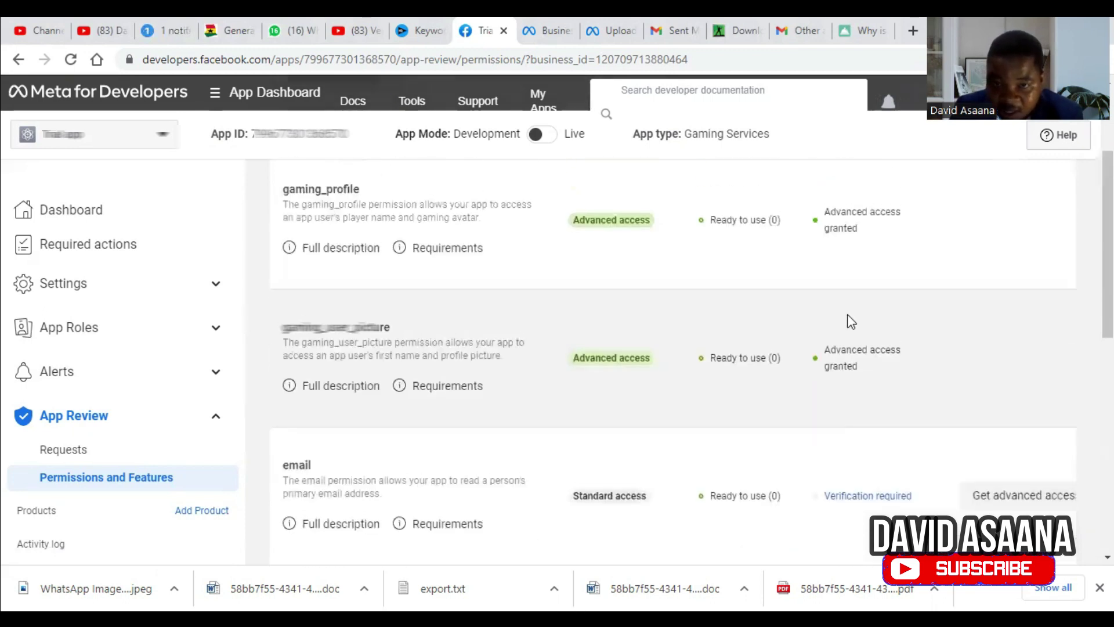
pyautogui.scroll(1, 874, 233)
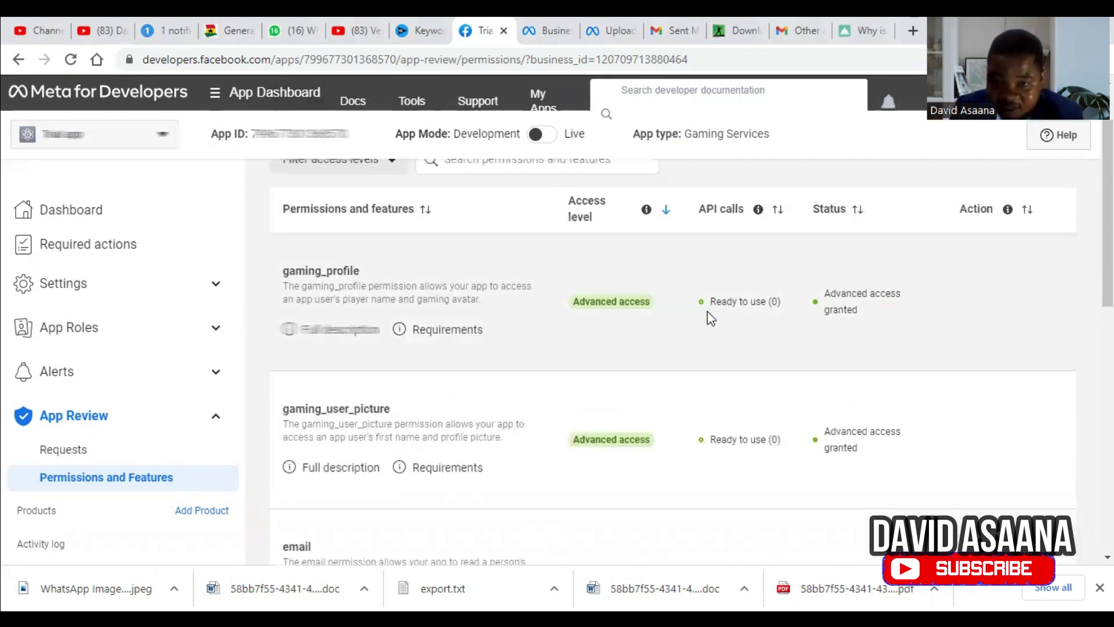
pyautogui.scroll(-4, 755, 387)
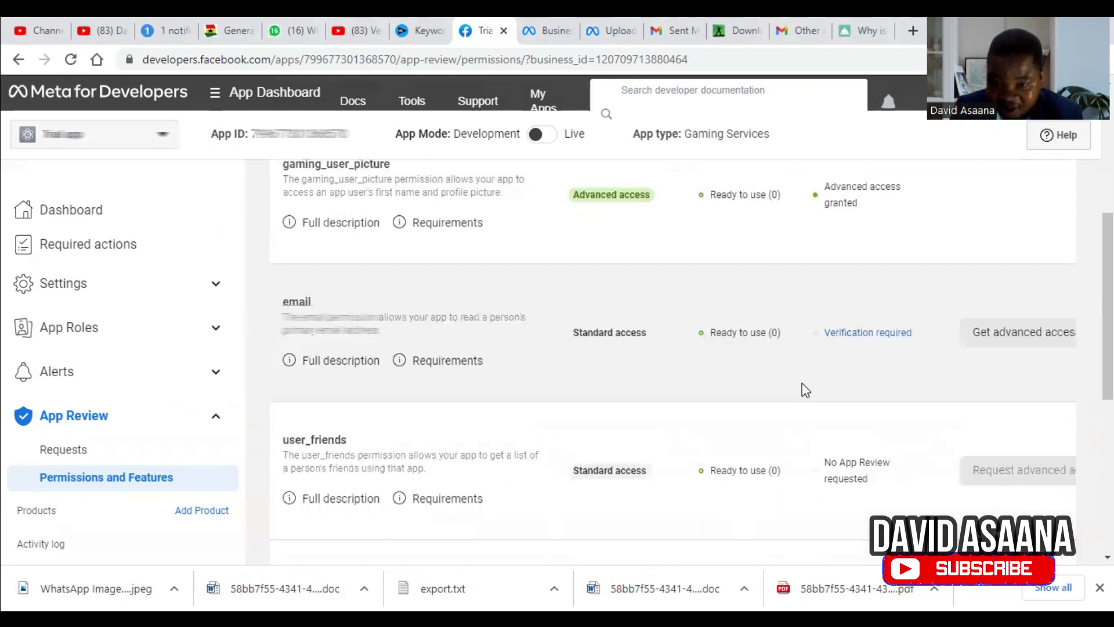
pyautogui.scroll(-2, 836, 383)
pyautogui.scroll(3, 850, 406)
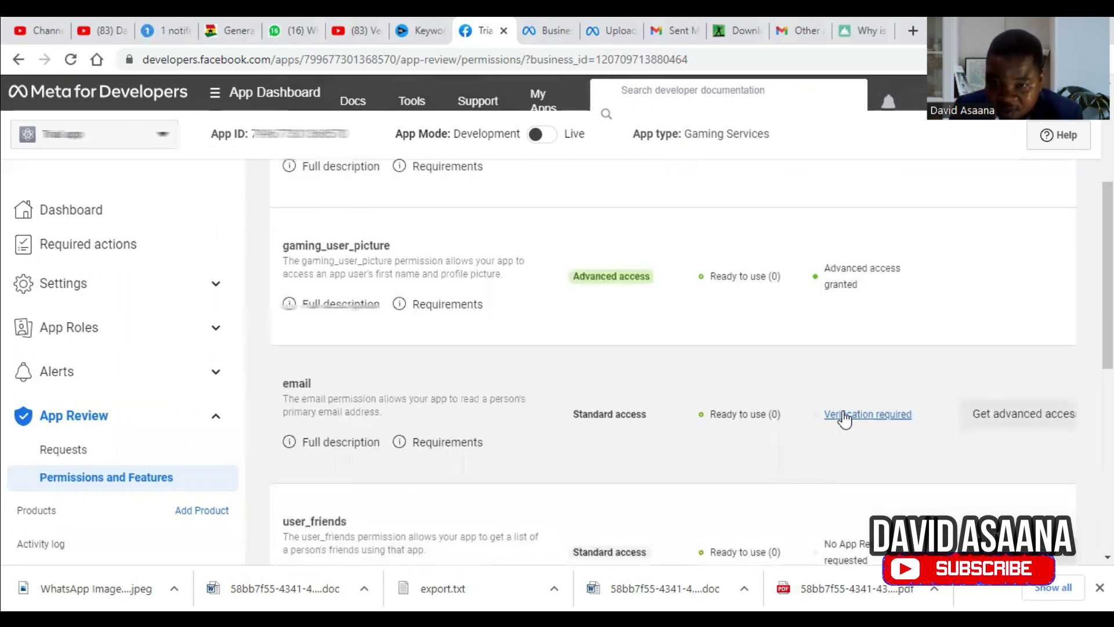
# Step: Follow the email permission's verification requirement to the app's business verification and start verification for My Business Manager
pyautogui.click(887, 415)
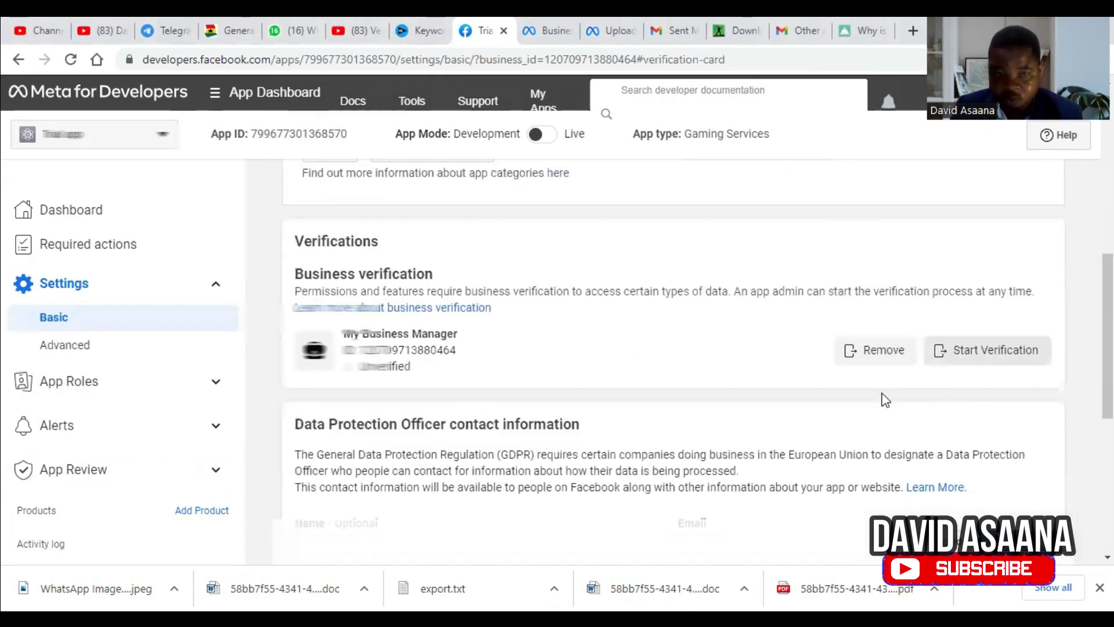
pyautogui.click(1021, 353)
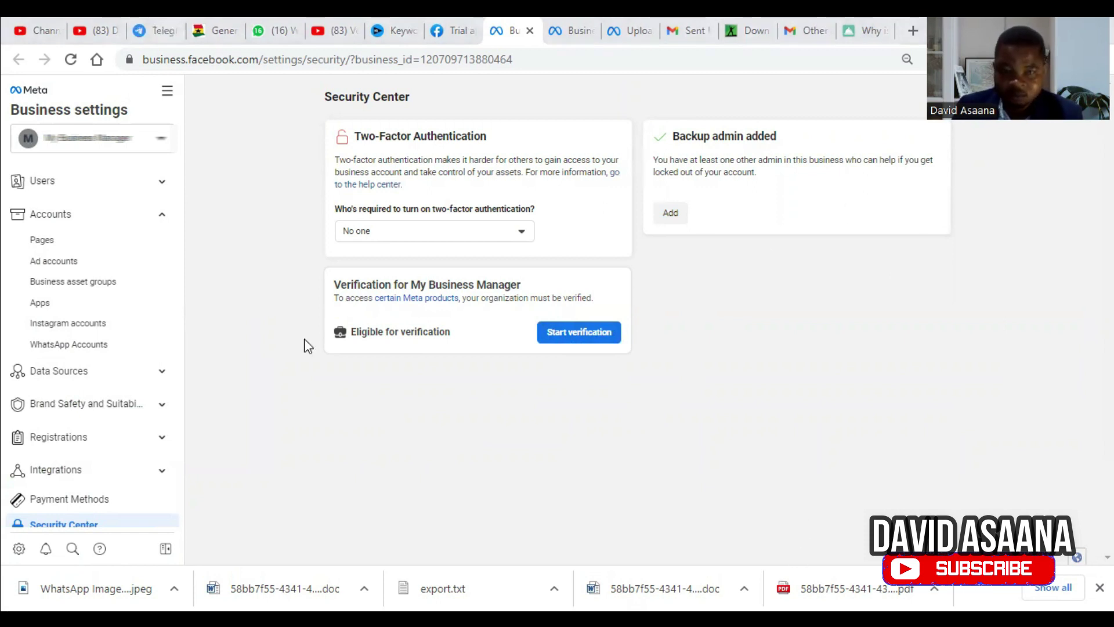
# Step: Switch the business settings from My Business Manager to the Kr8tiva LLC account
pyautogui.click(114, 148)
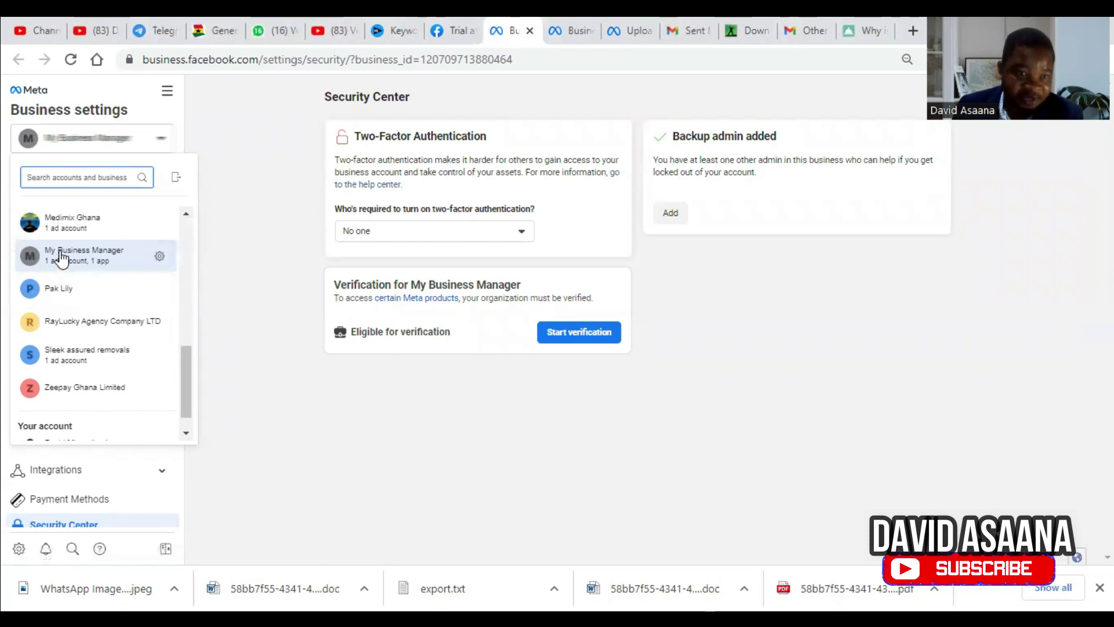
pyautogui.scroll(7, 117, 299)
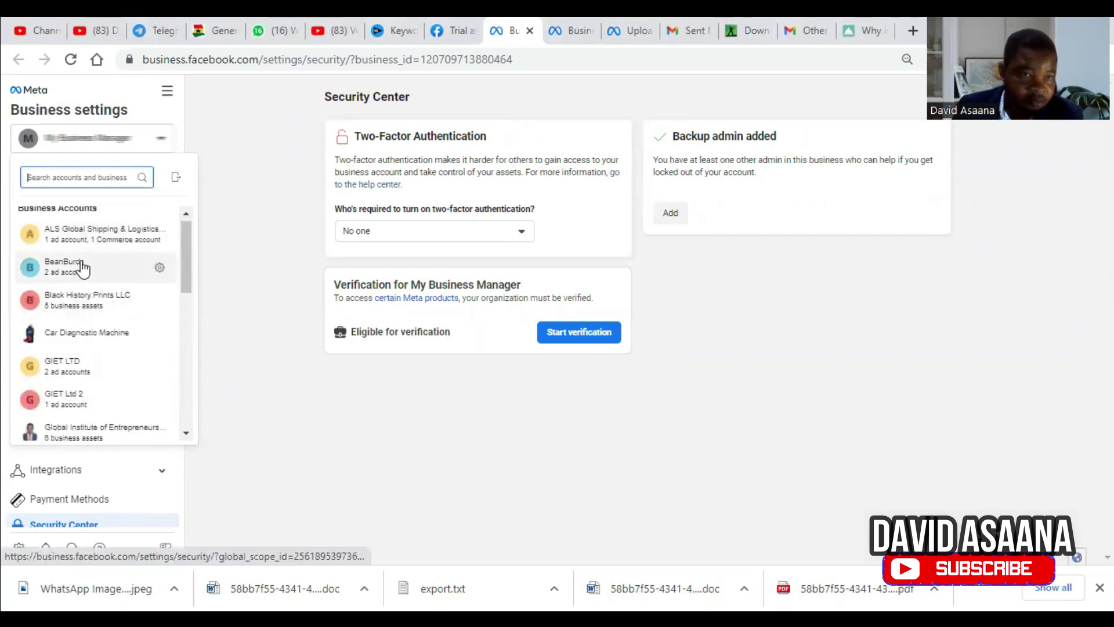
pyautogui.scroll(-2, 100, 363)
pyautogui.scroll(-2, 102, 348)
pyautogui.scroll(2, 105, 349)
pyautogui.scroll(-2, 104, 348)
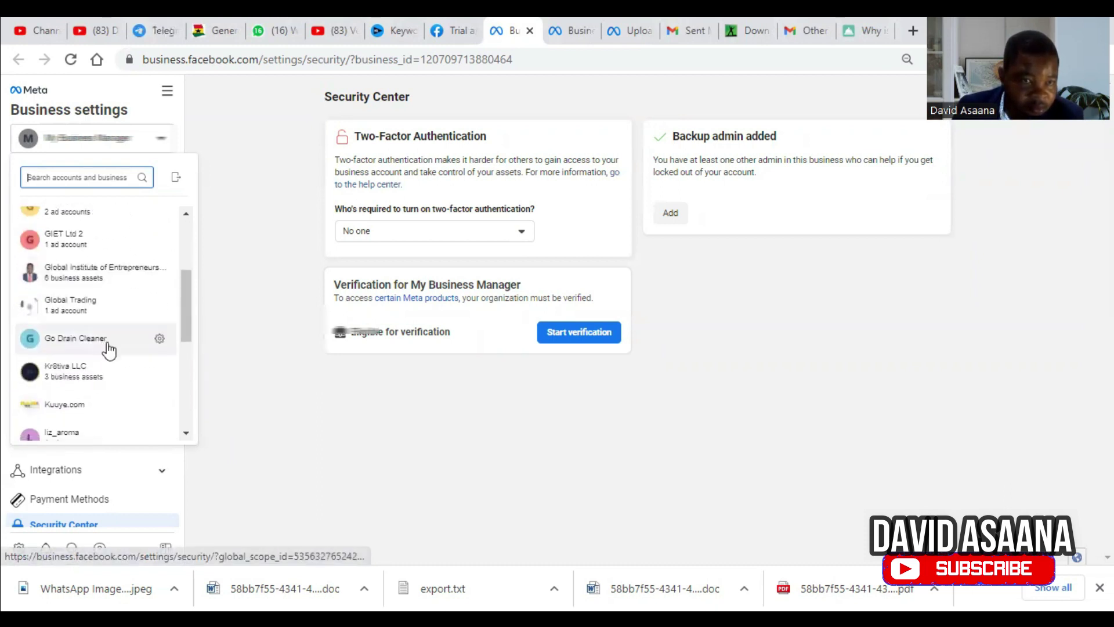
pyautogui.click(110, 371)
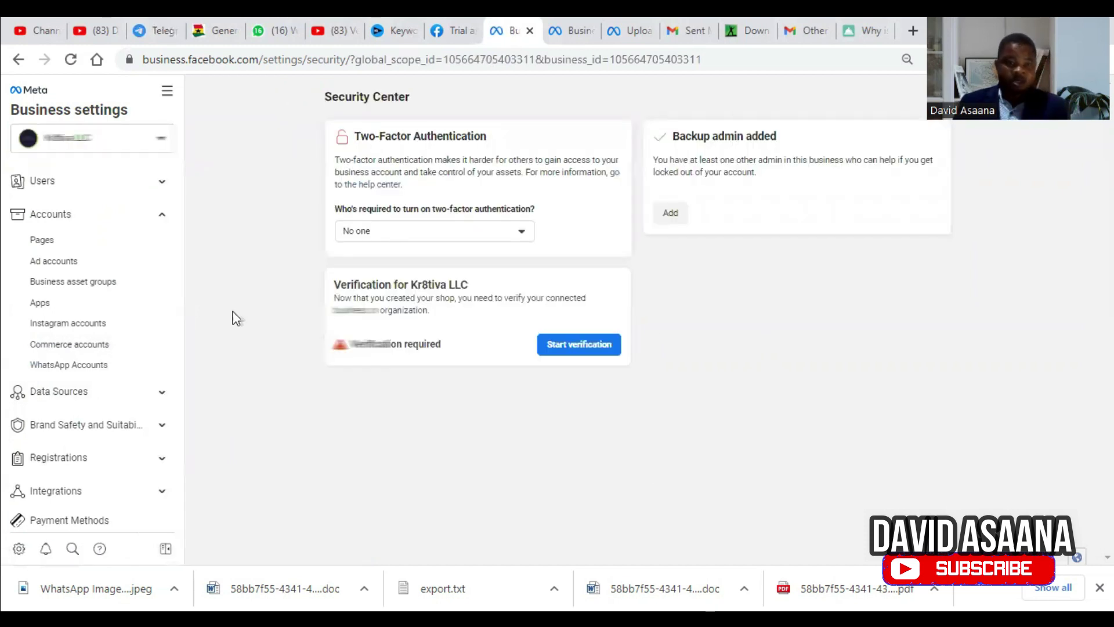
# Step: Review Kr8tiva LLC's people and business information, including the legal name, address, phone, website and tax ID in the editable details
pyautogui.click(145, 182)
pyautogui.click(112, 216)
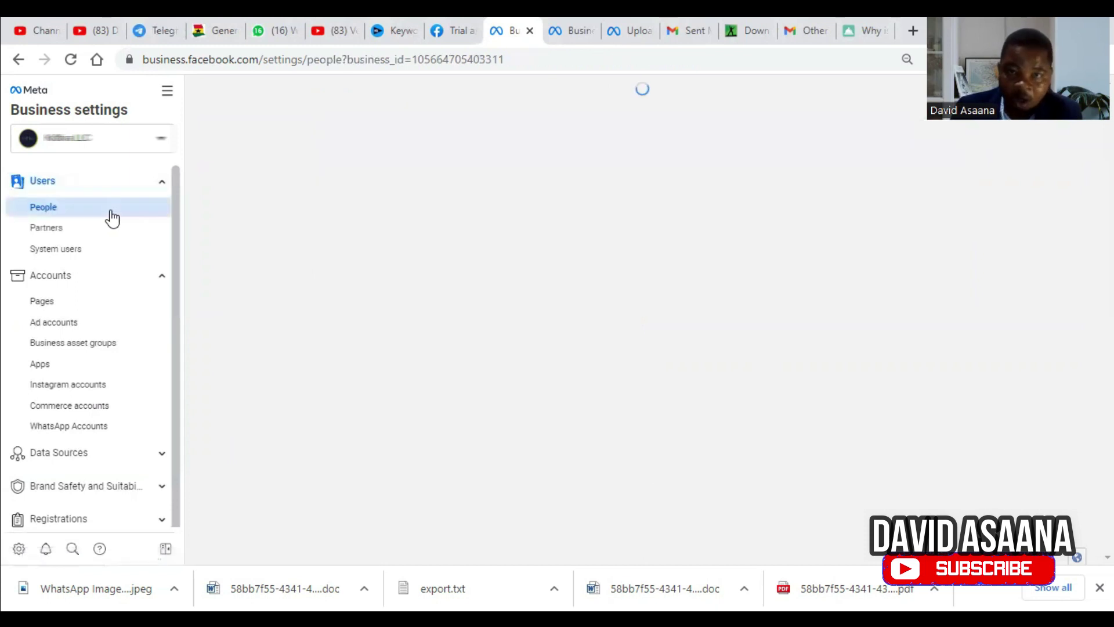
pyautogui.scroll(-3, 140, 298)
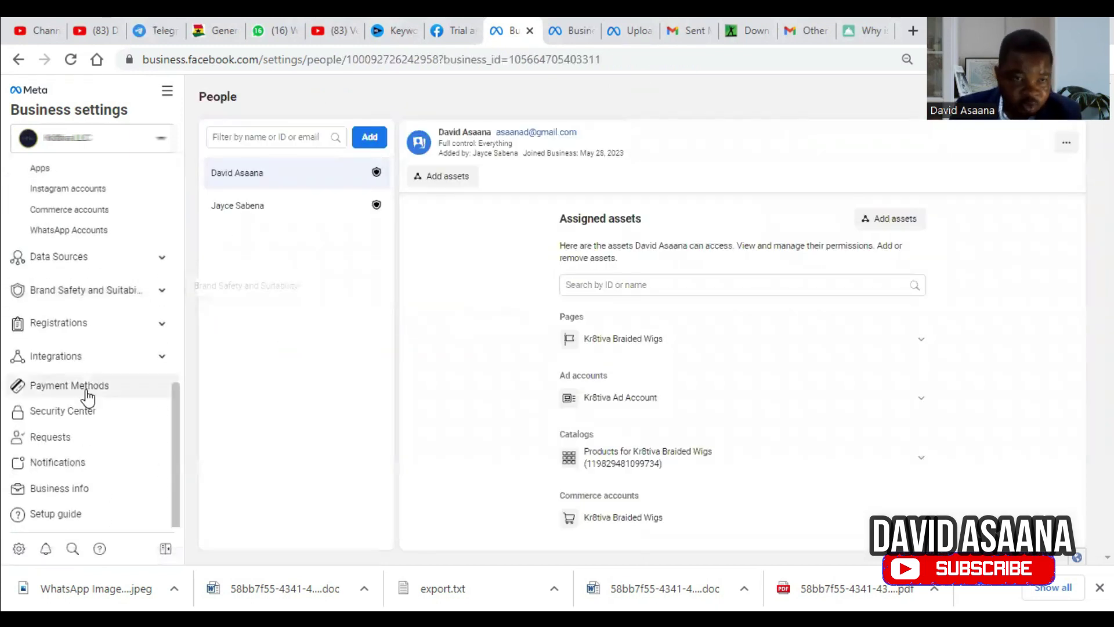
pyautogui.click(87, 486)
pyautogui.scroll(-3, 982, 415)
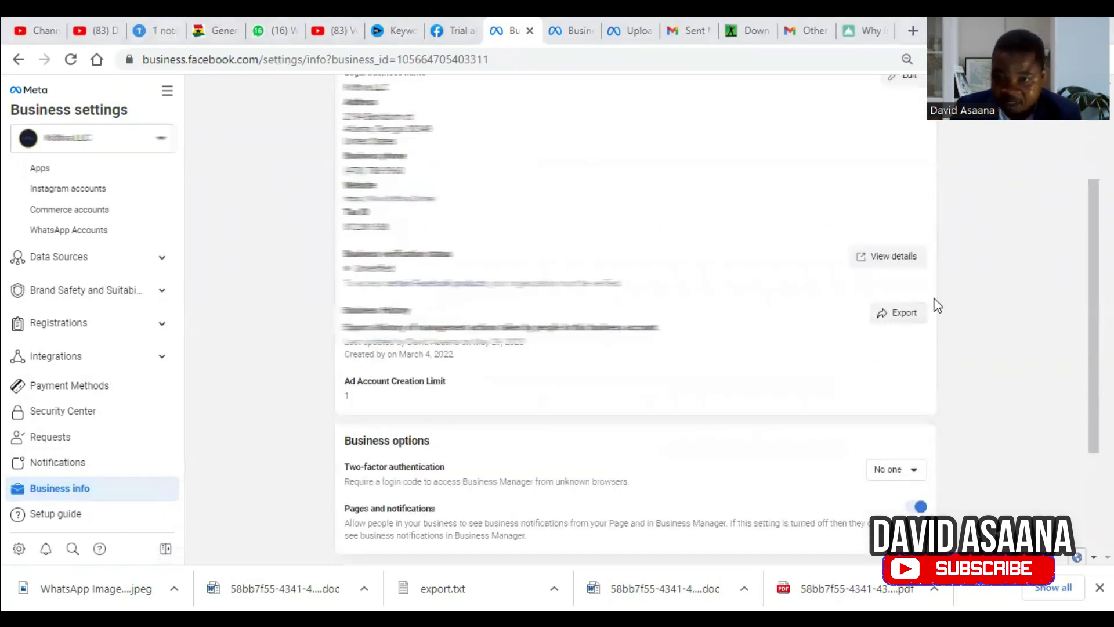
pyautogui.scroll(-1, 695, 321)
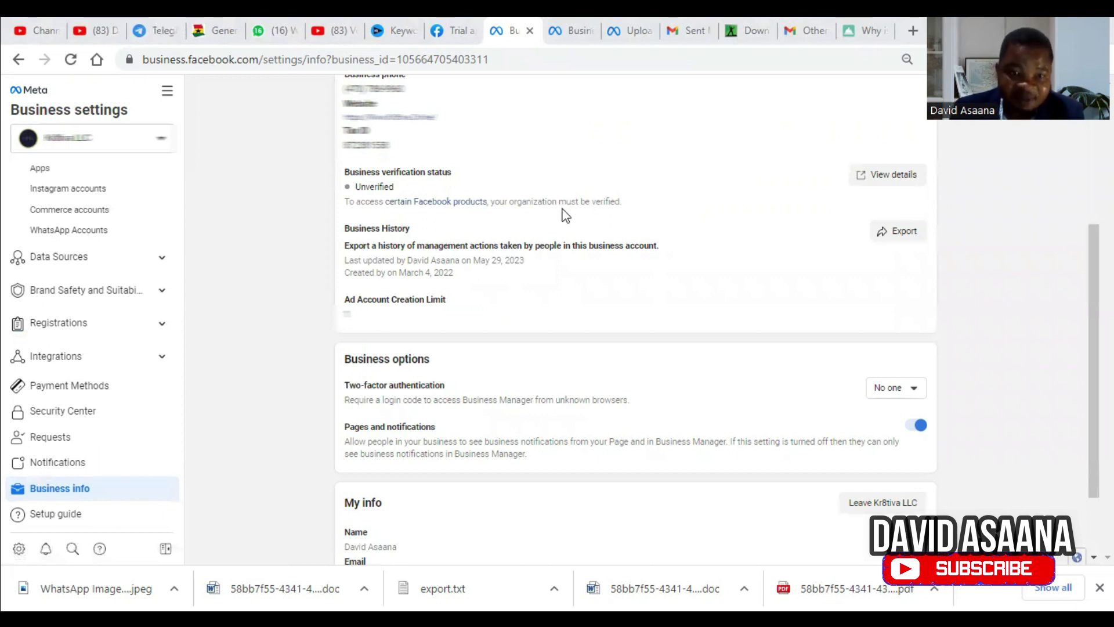
pyautogui.scroll(4, 741, 243)
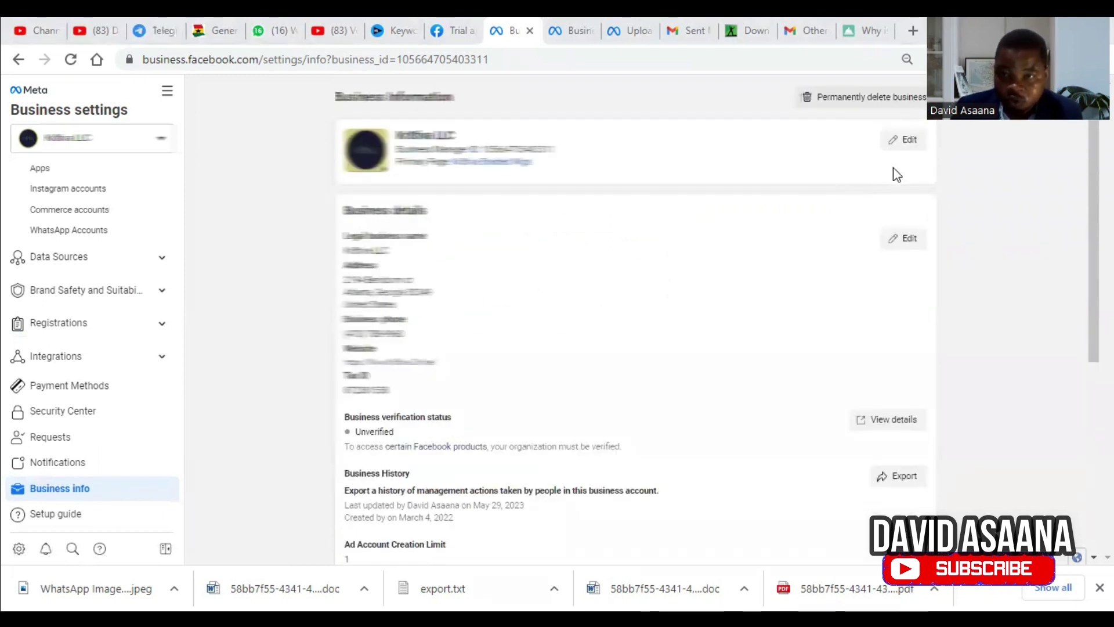
pyautogui.click(905, 238)
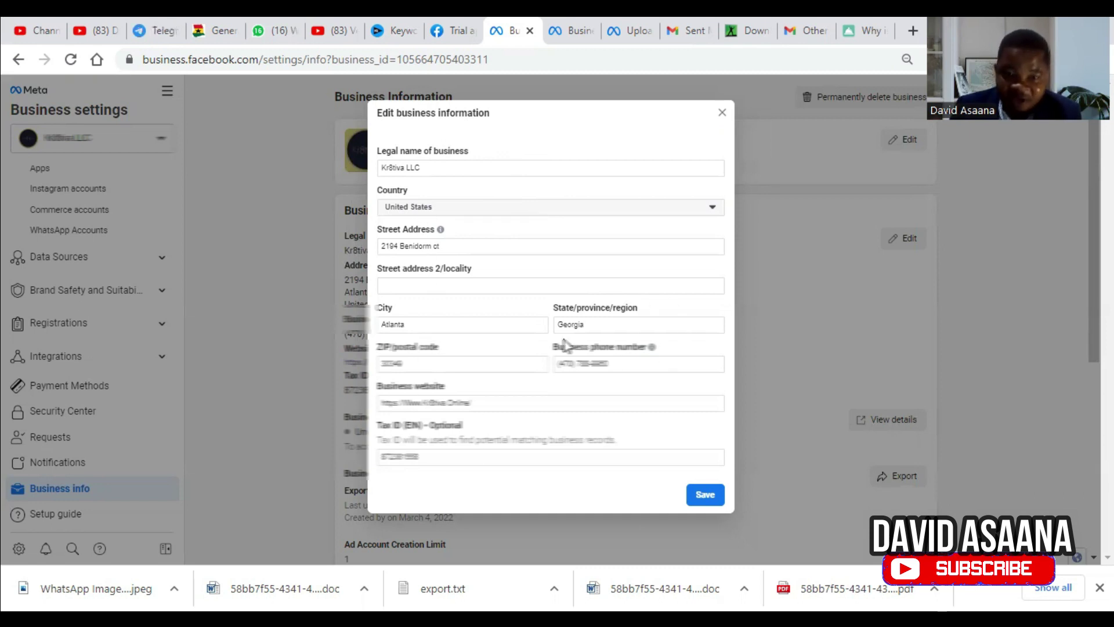
pyautogui.click(723, 113)
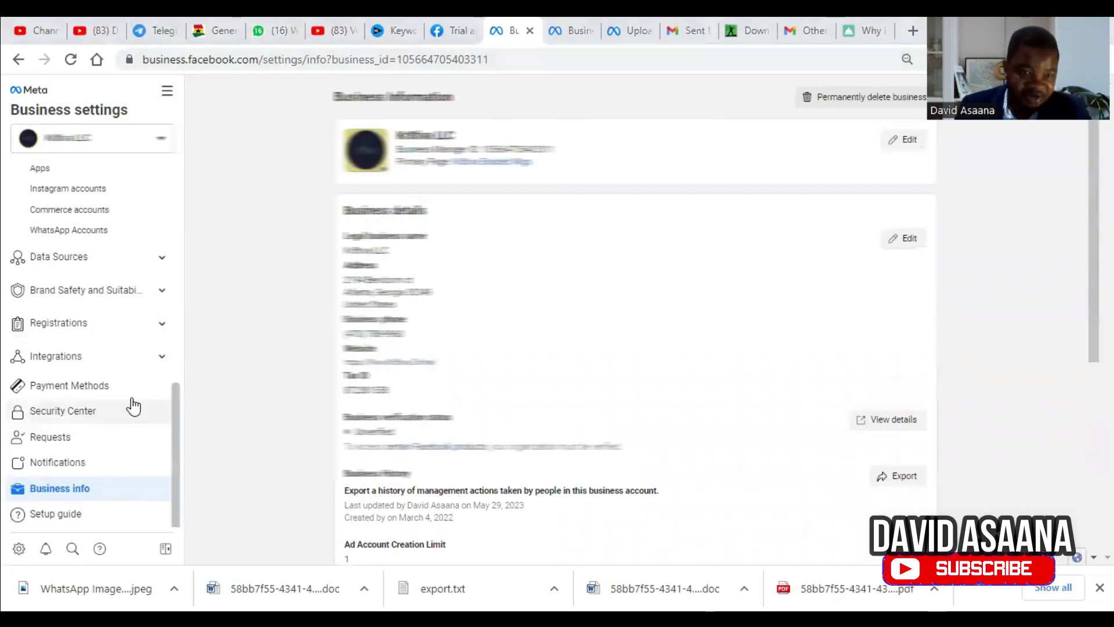
# Step: Open the Security Center for Kr8tiva LLC and start its business verification
pyautogui.scroll(3, 105, 359)
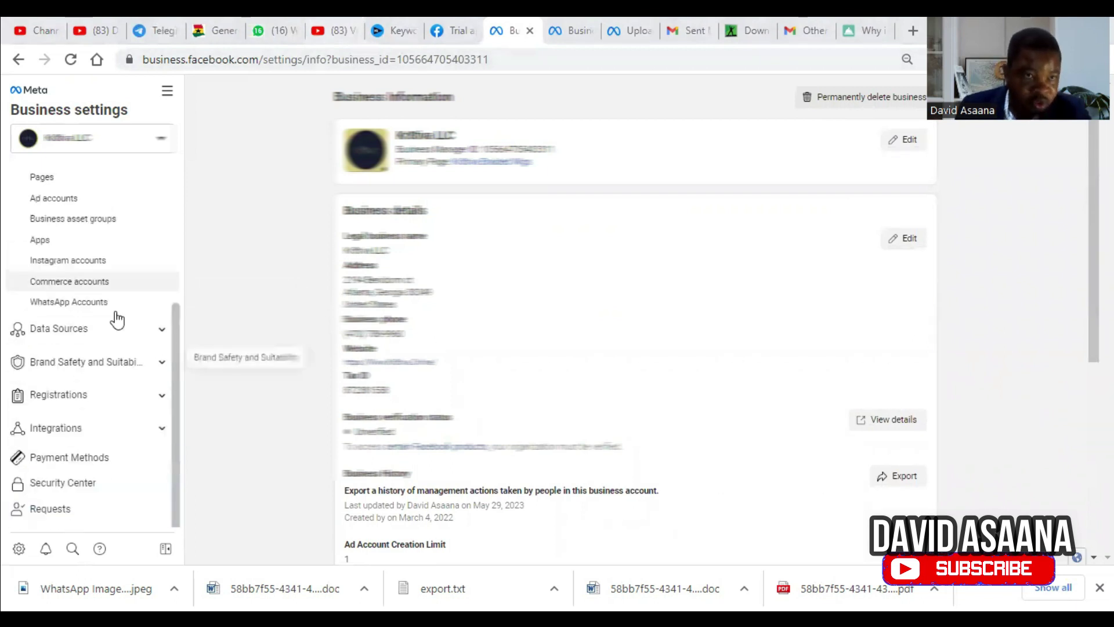
pyautogui.scroll(-4, 107, 325)
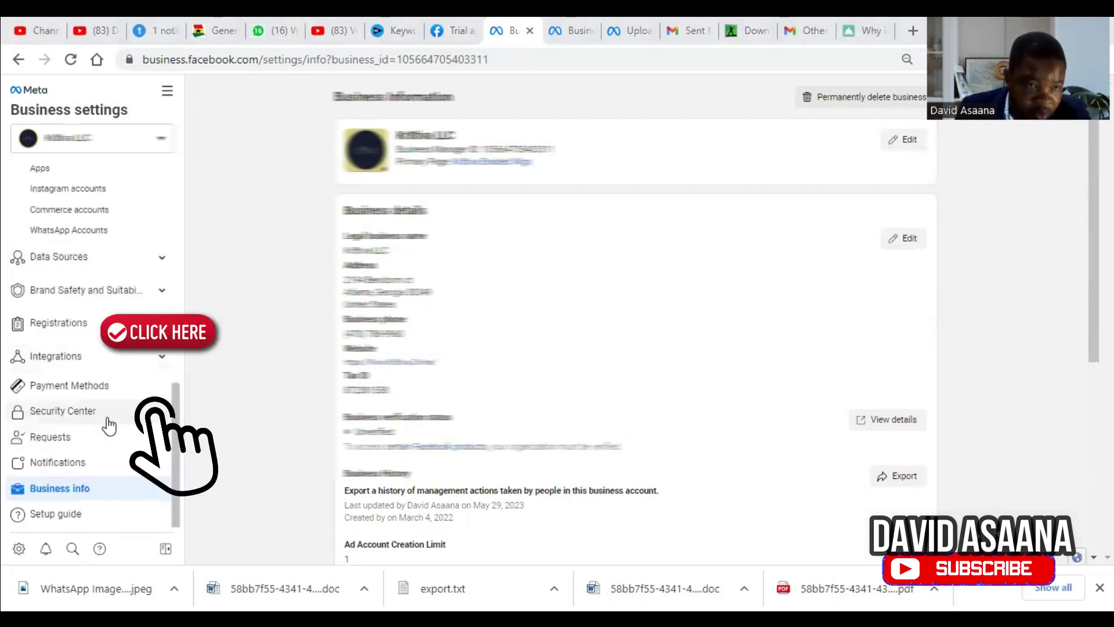
pyautogui.click(107, 421)
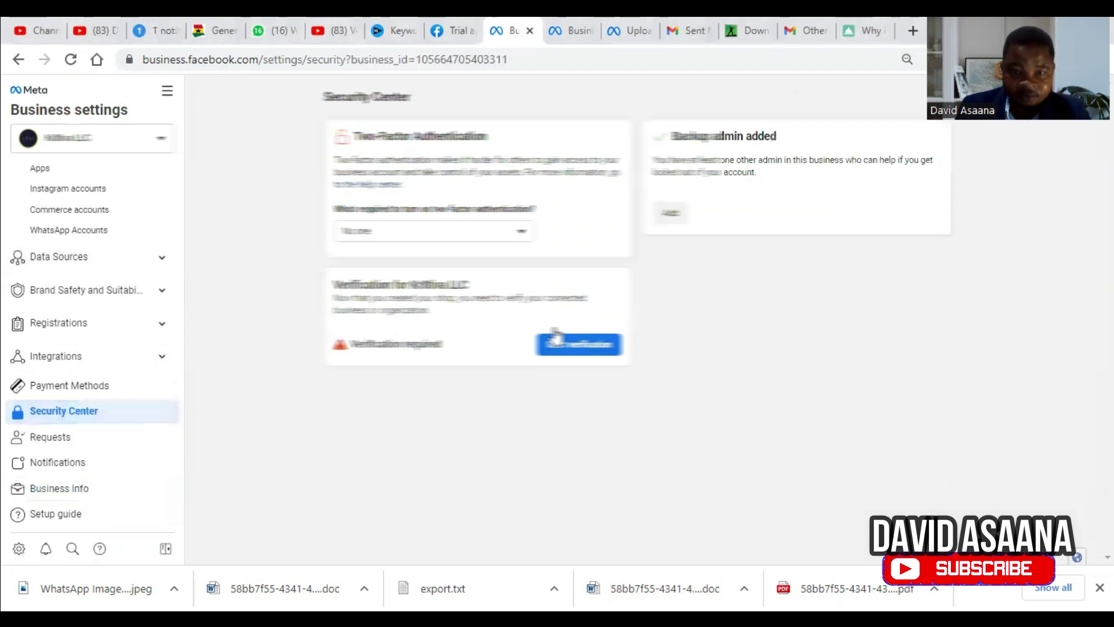
pyautogui.click(589, 347)
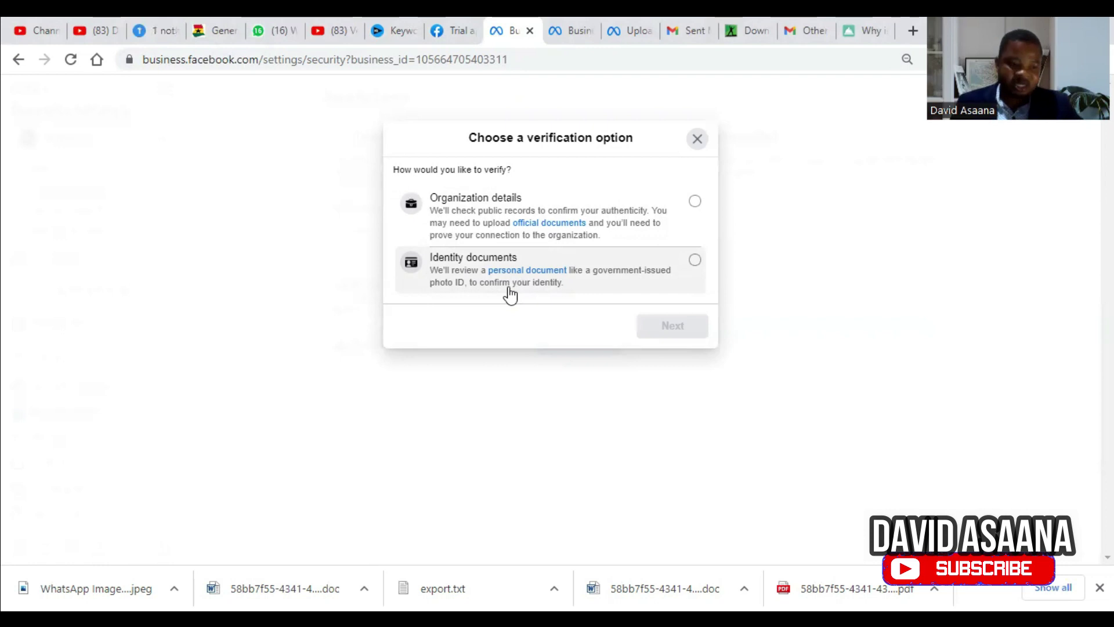
# Step: Choose Organization details as the verification option, get started, and accept United States as the organization's country
pyautogui.click(695, 201)
pyautogui.click(679, 328)
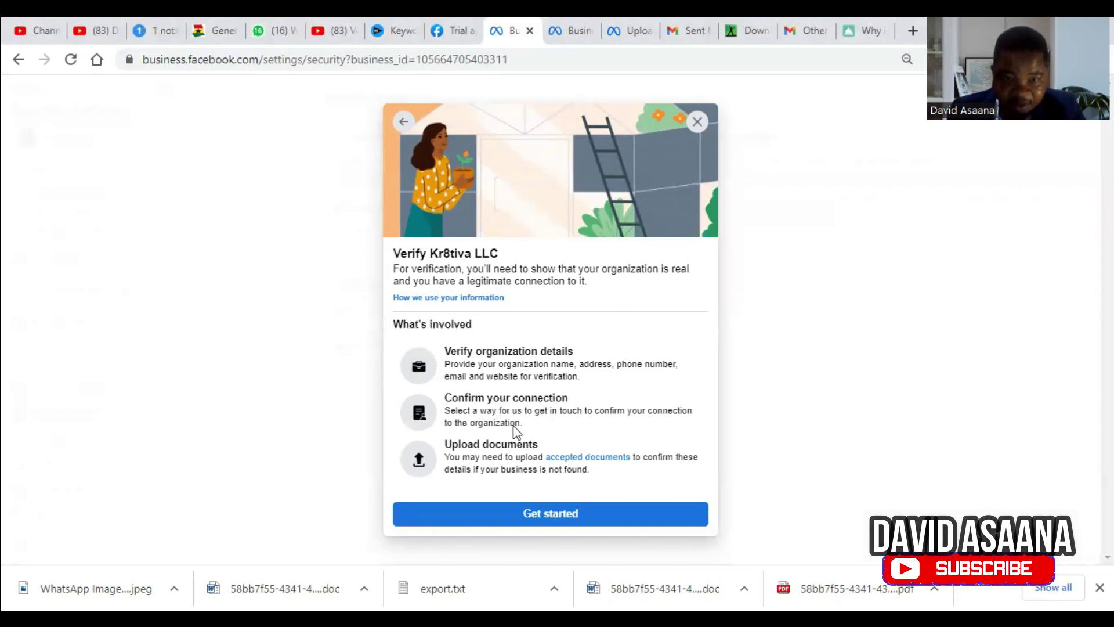
pyautogui.click(564, 520)
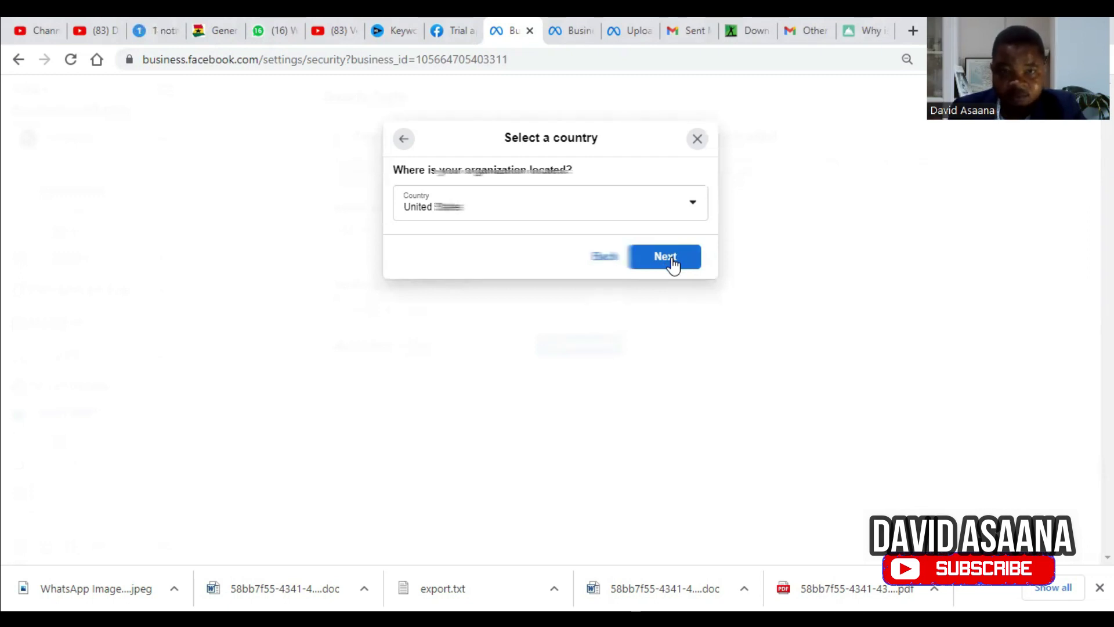
pyautogui.click(667, 257)
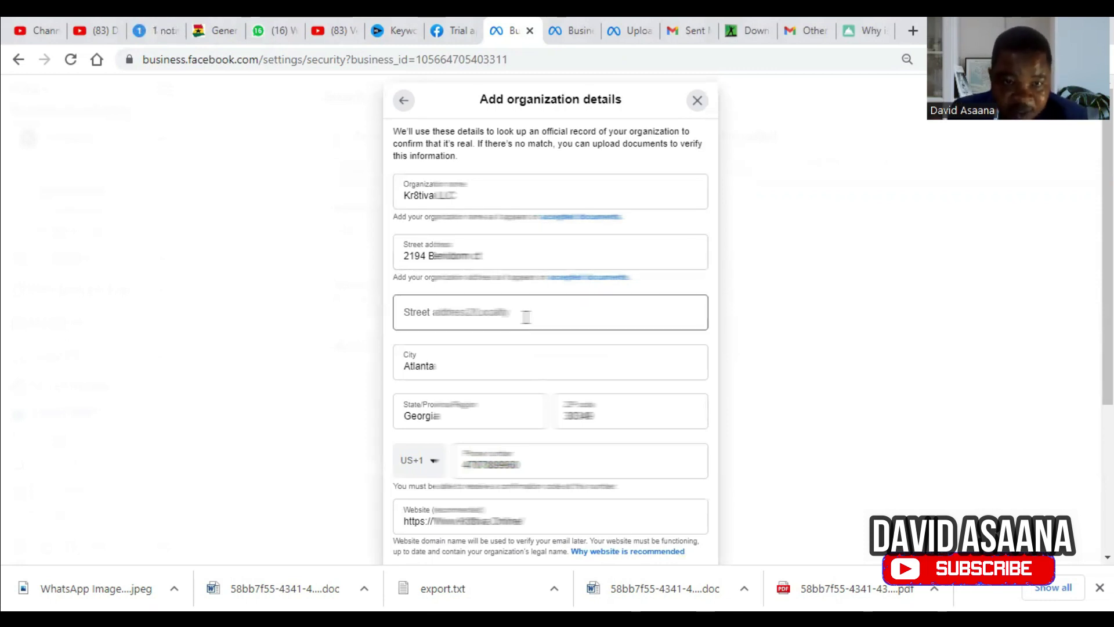
# Step: Check the prefilled organization details and copy the tax ID from Kr8tiva LLC's business details in the other Business settings tab
pyautogui.scroll(-1, 517, 318)
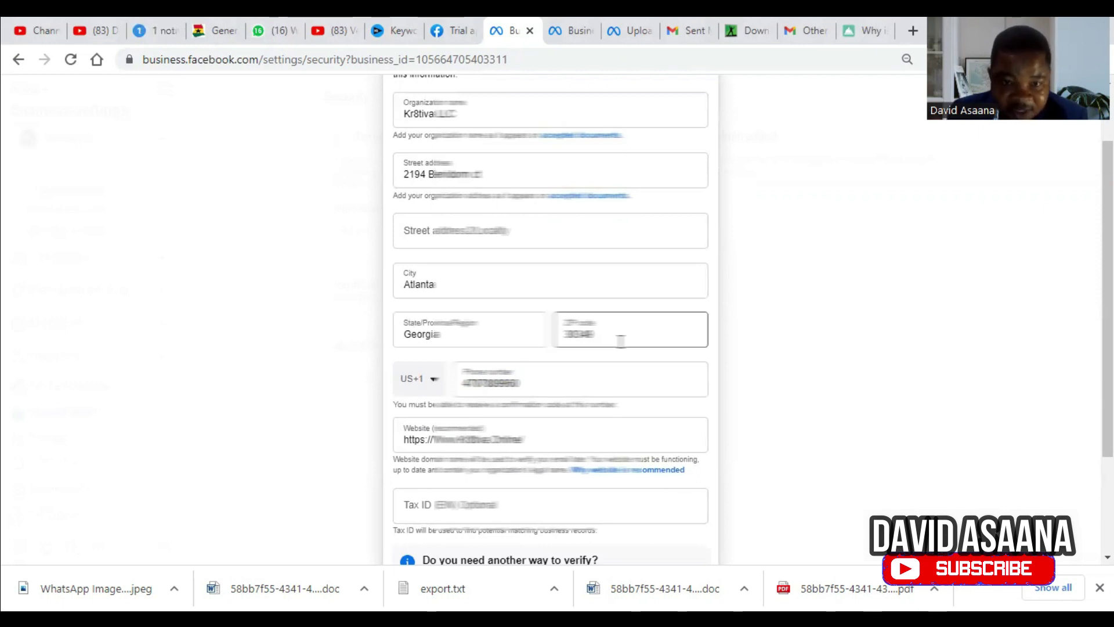
pyautogui.scroll(-2, 620, 341)
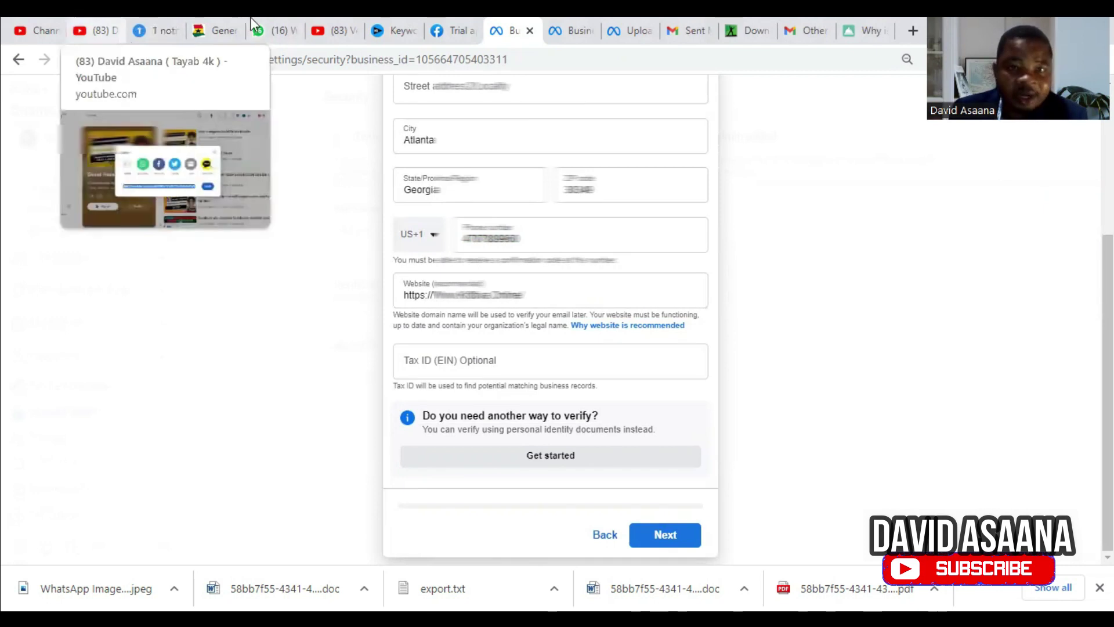
pyautogui.click(559, 19)
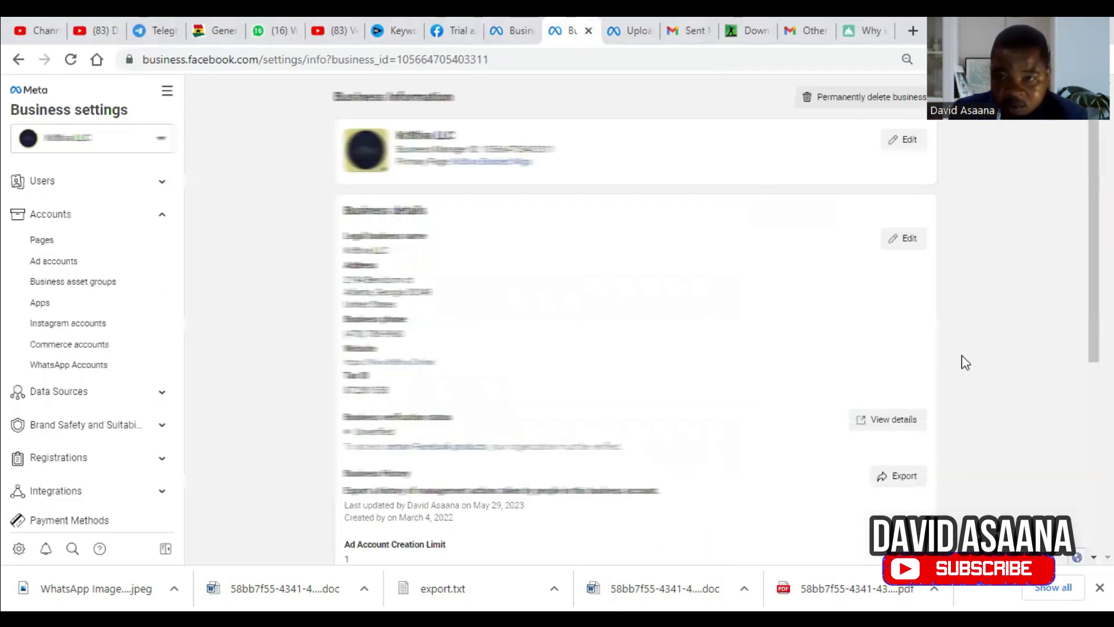
pyautogui.click(905, 239)
pyautogui.moveTo(456, 456); pyautogui.dragTo(385, 462)
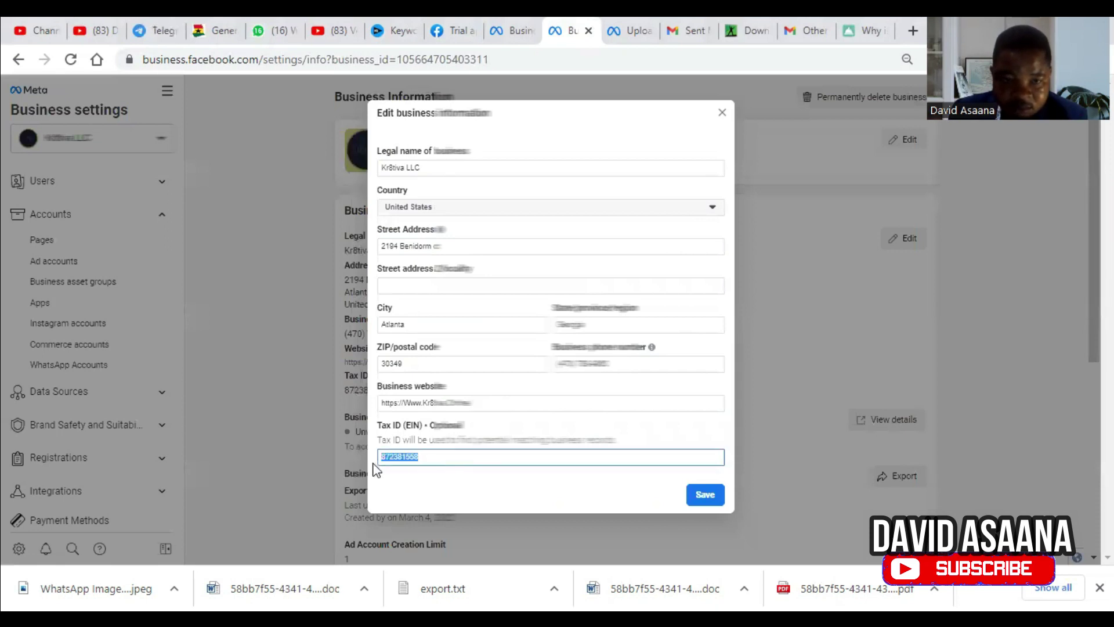
pyautogui.rightClick(388, 459)
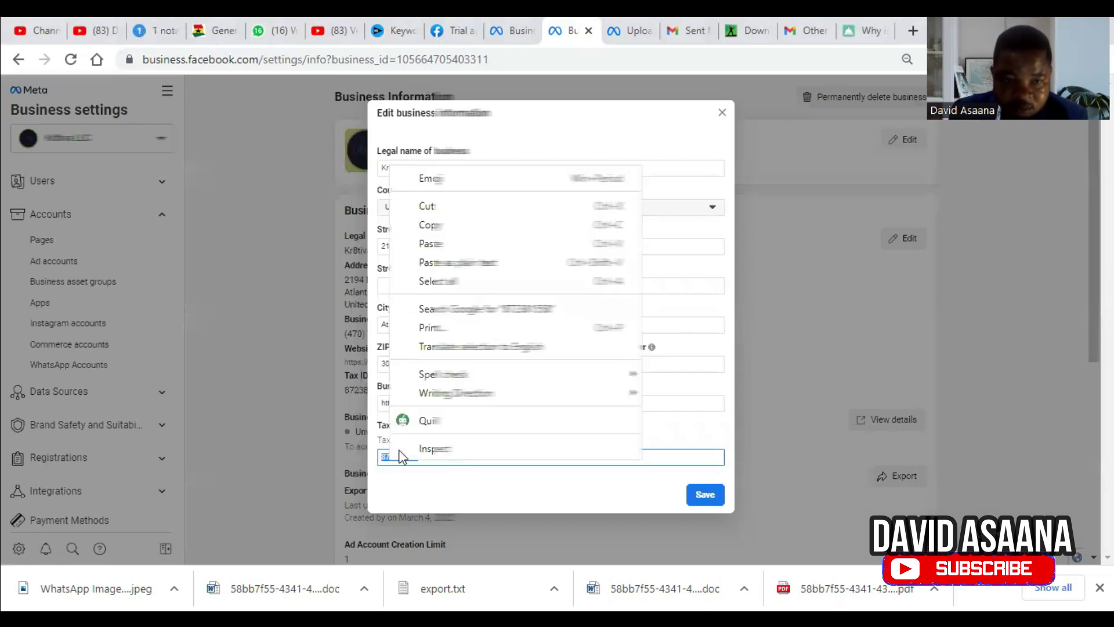
pyautogui.click(455, 229)
# Step: Return to the verification form and paste the copied tax ID into the organization details
pyautogui.click(516, 32)
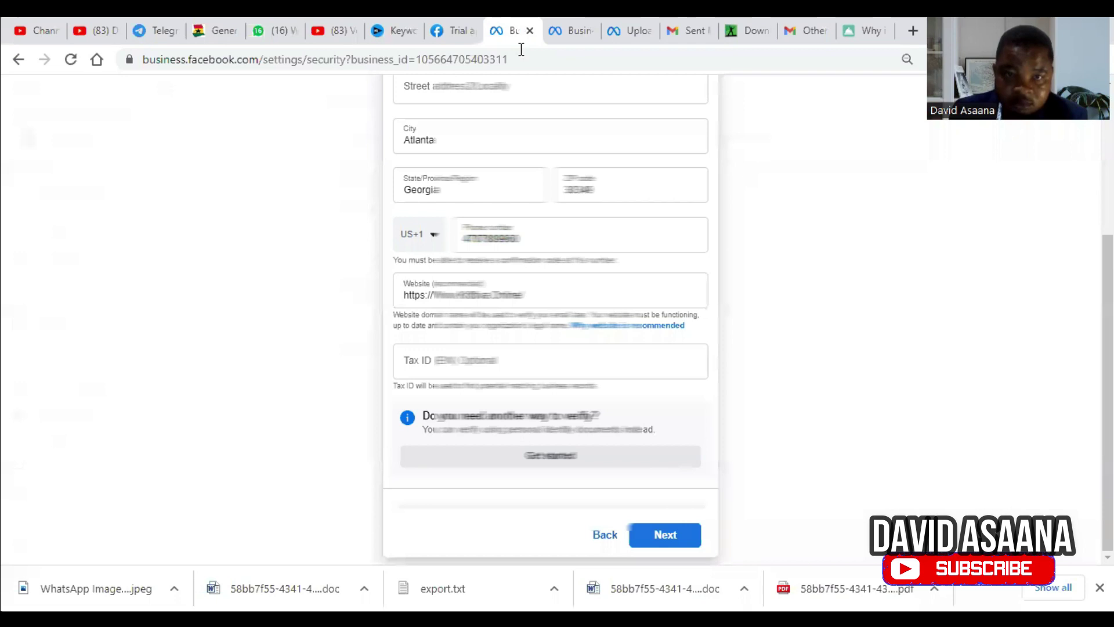
pyautogui.click(486, 367)
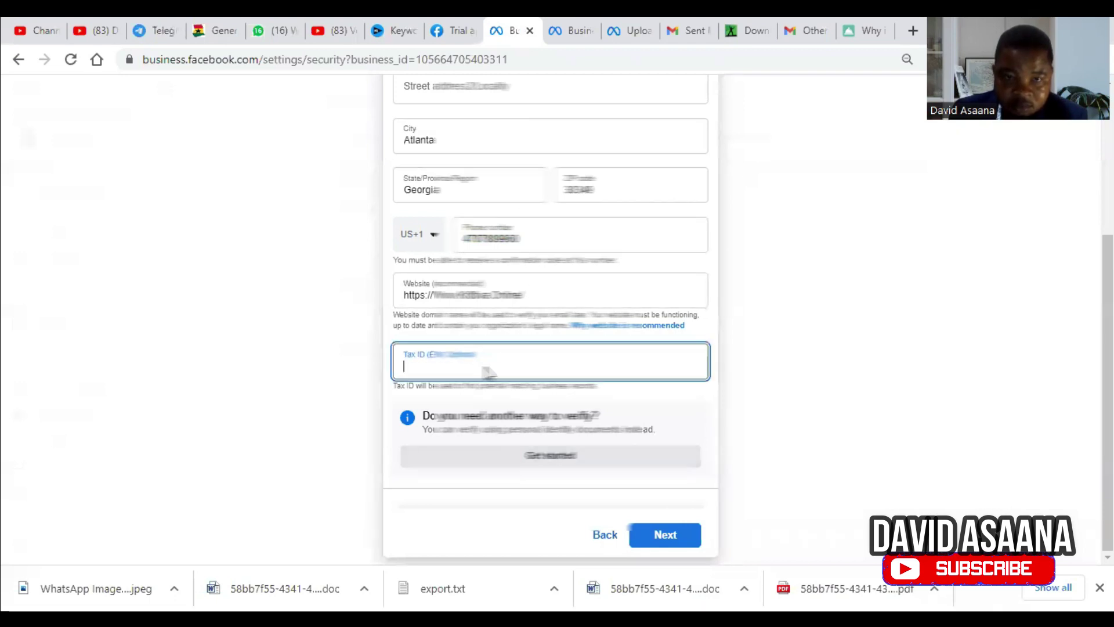
pyautogui.rightClick(486, 367)
pyautogui.click(546, 240)
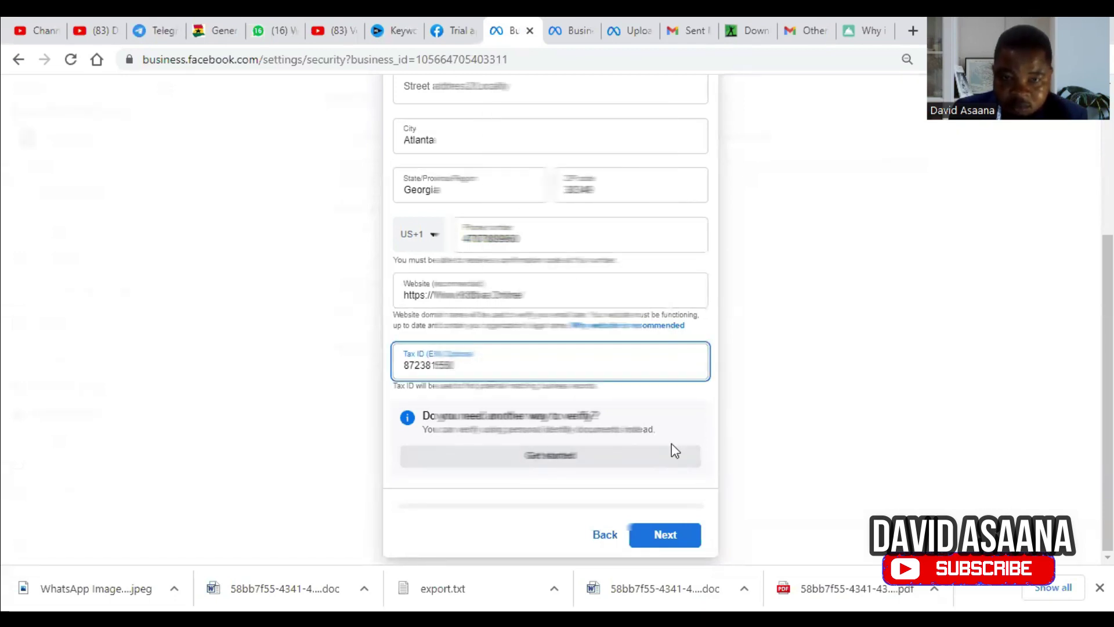
pyautogui.click(664, 516)
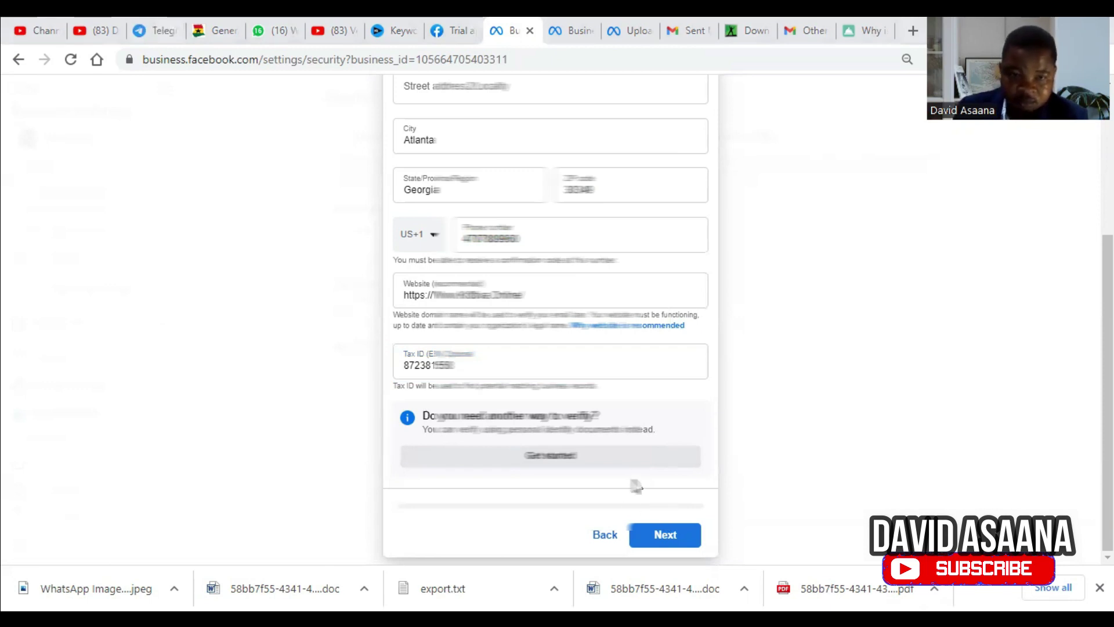
# Step: Submit the organization details and choose Text message (SMS) as the contact method for confirming the connection to the business
pyautogui.click(668, 535)
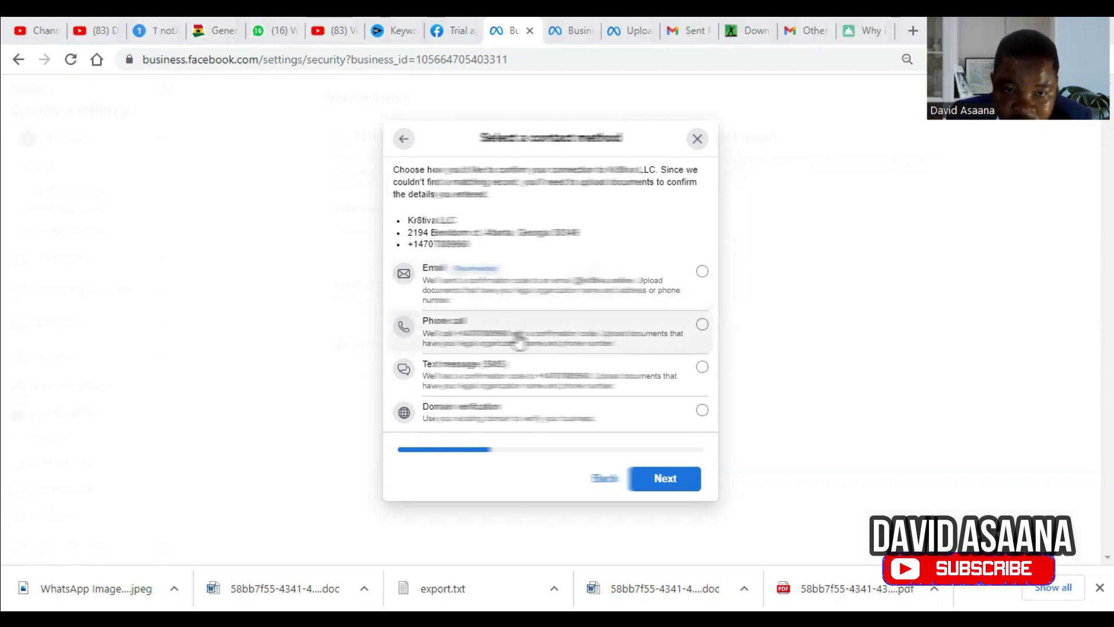
pyautogui.click(703, 367)
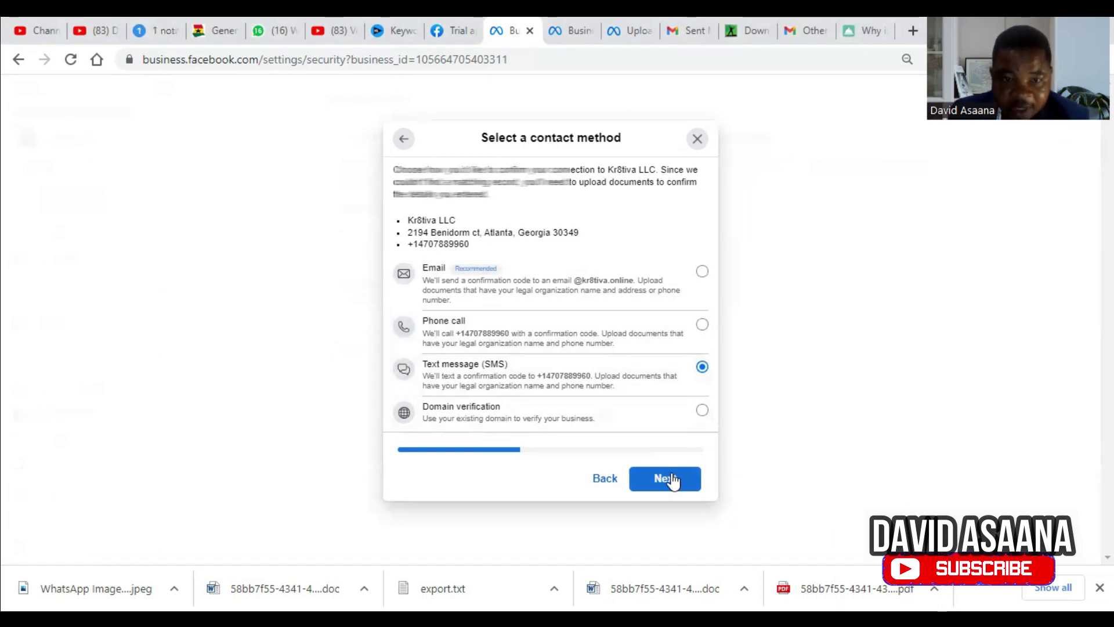
pyautogui.click(666, 479)
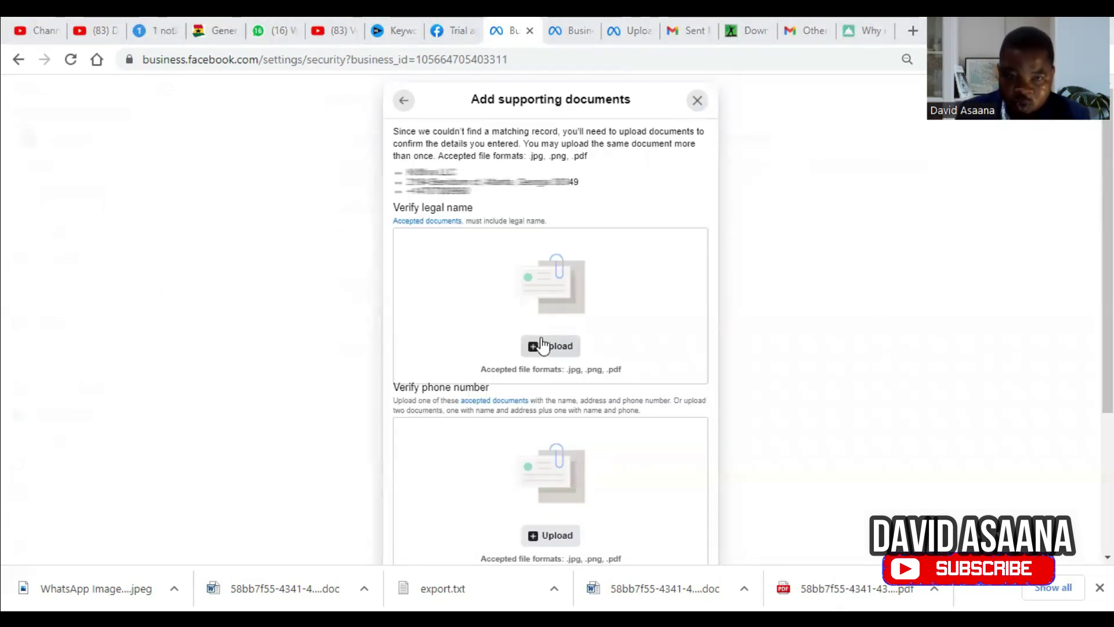
# Step: Upload the certificate image "WhatsApp Image 2023-05-29 at 5.18.45 AM" from Downloads as the document verifying the legal name
pyautogui.click(546, 339)
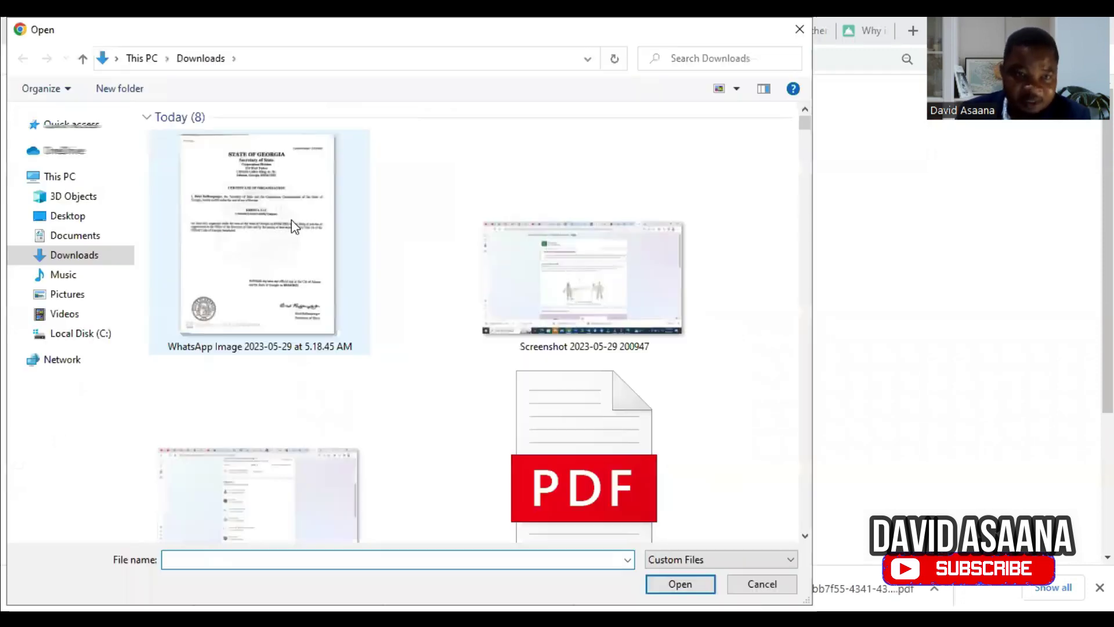
pyautogui.click(292, 224)
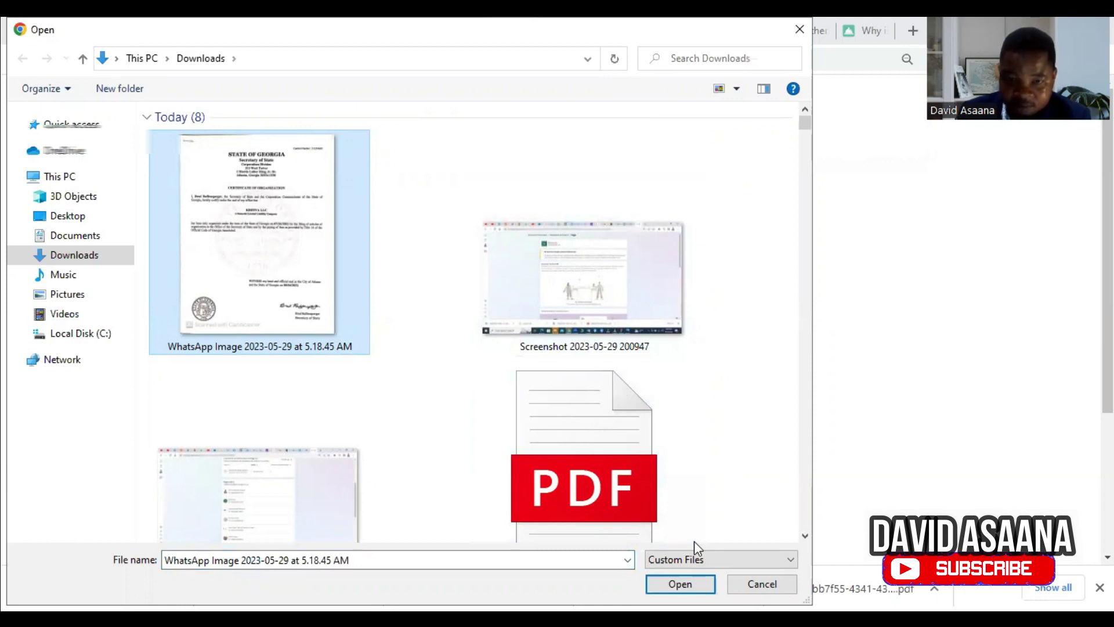
pyautogui.click(680, 584)
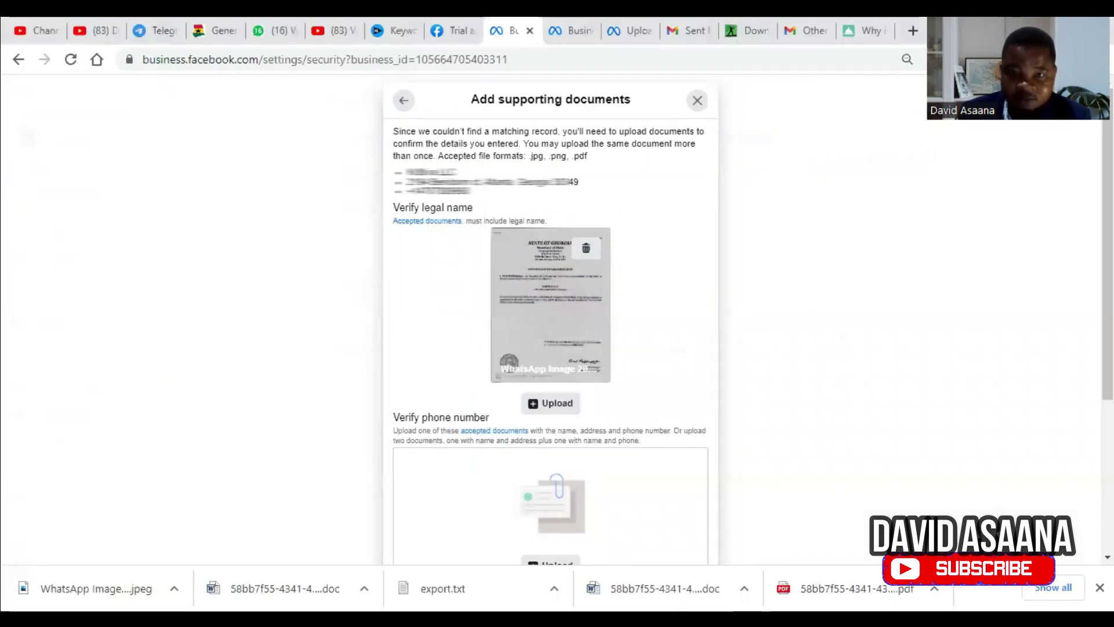
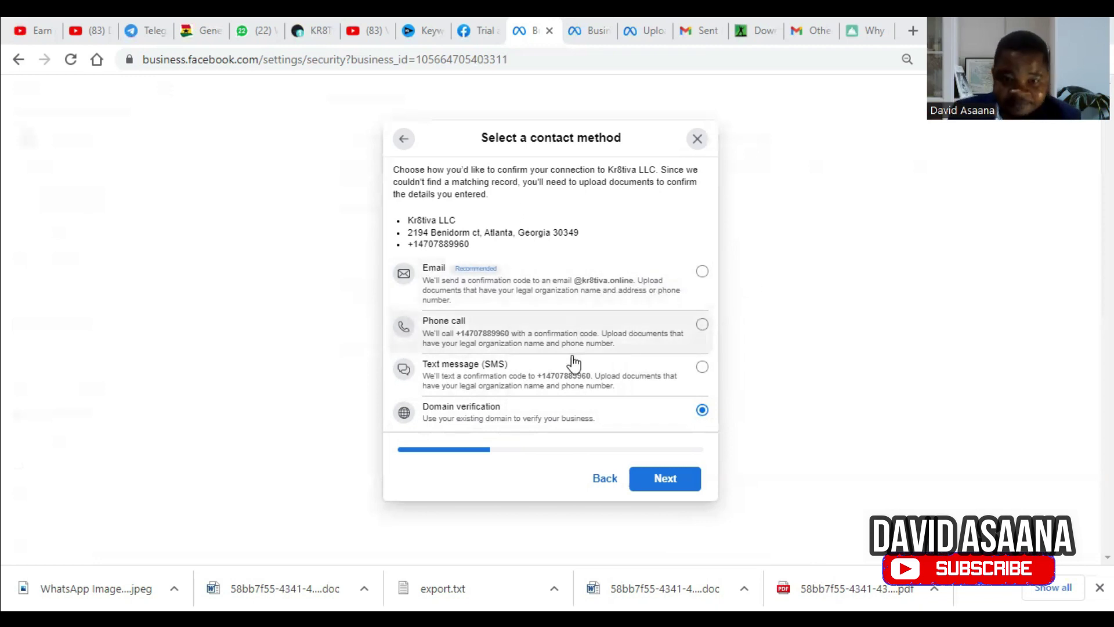
# Step: Continue with Domain verification as the contact method and upload "WhatsApp Image 2023-05-29 at 5.18.45 AM" from Downloads as the document verifying the legal name
pyautogui.click(658, 485)
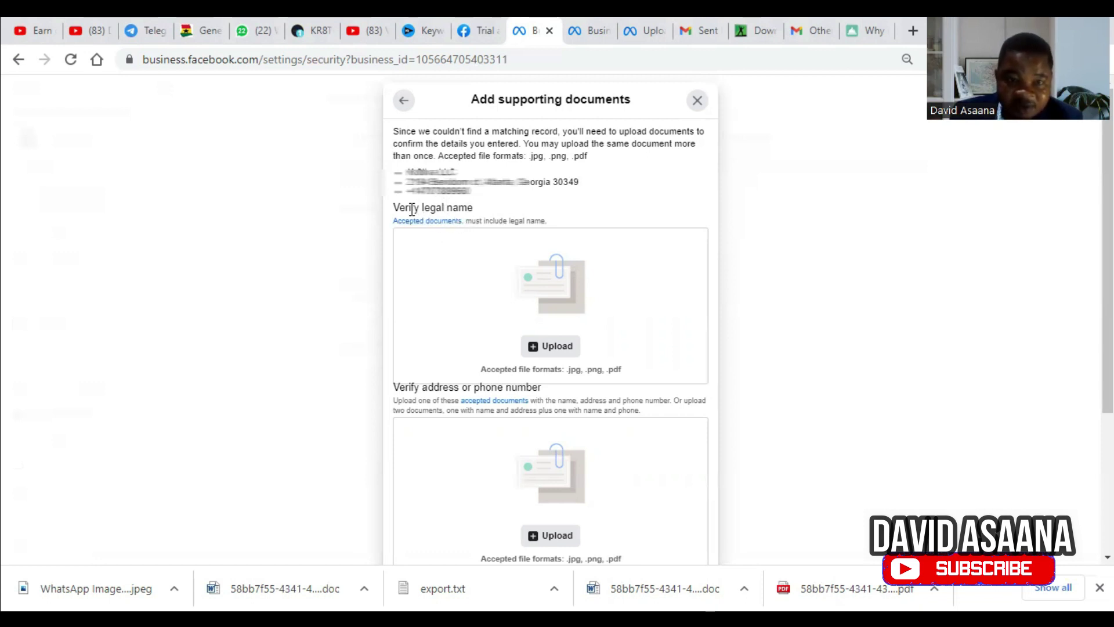
pyautogui.click(563, 349)
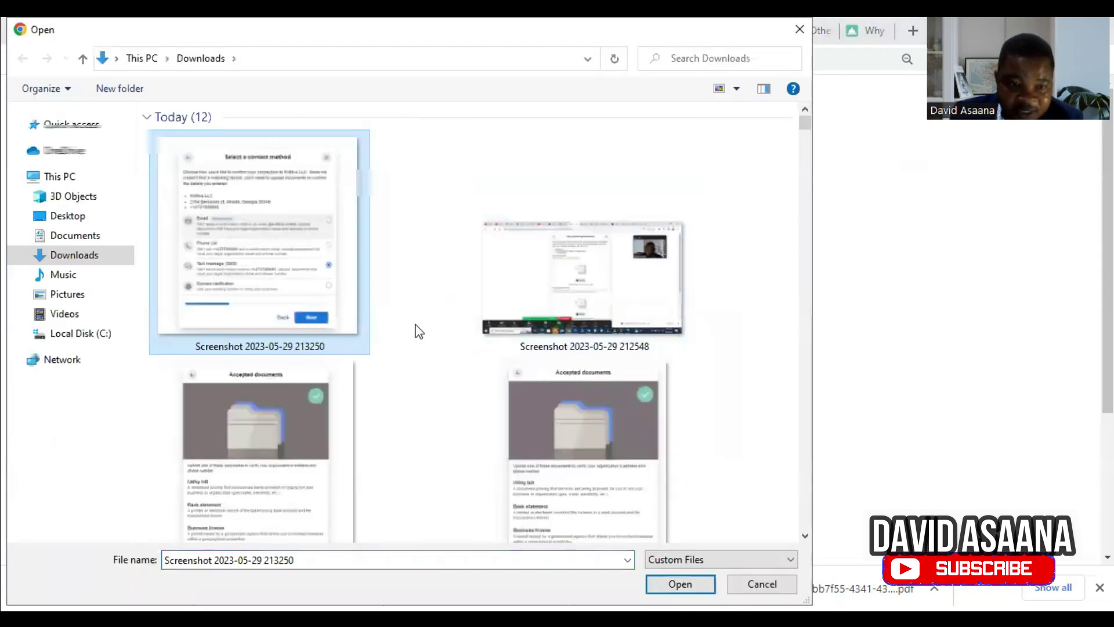
pyautogui.scroll(-3, 415, 329)
pyautogui.click(310, 383)
pyautogui.scroll(1, 368, 269)
pyautogui.scroll(-1, 342, 359)
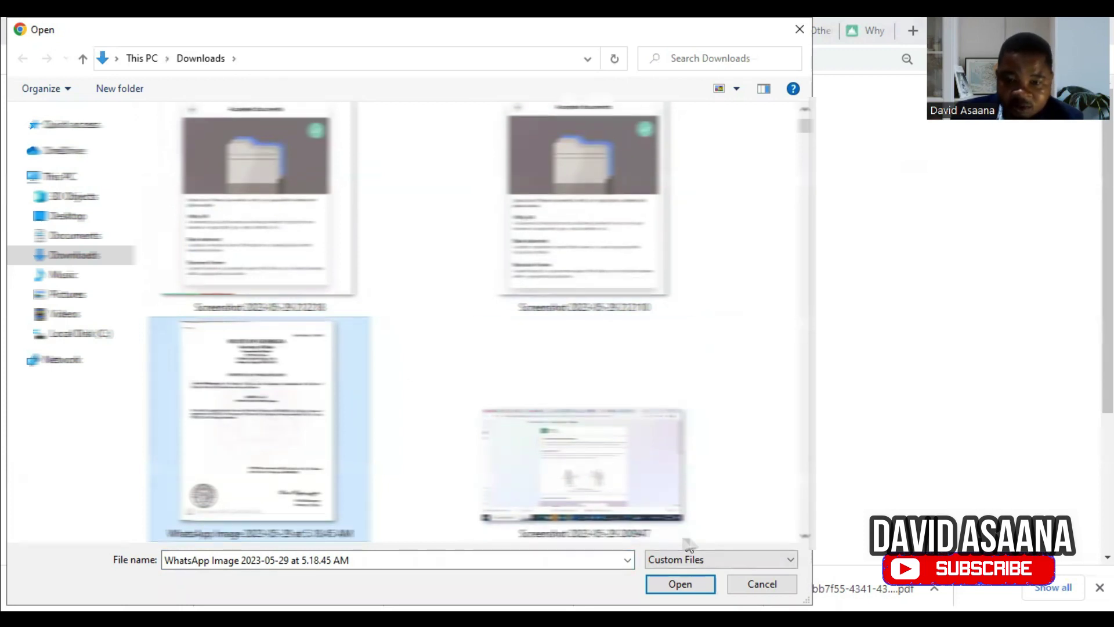
pyautogui.click(686, 582)
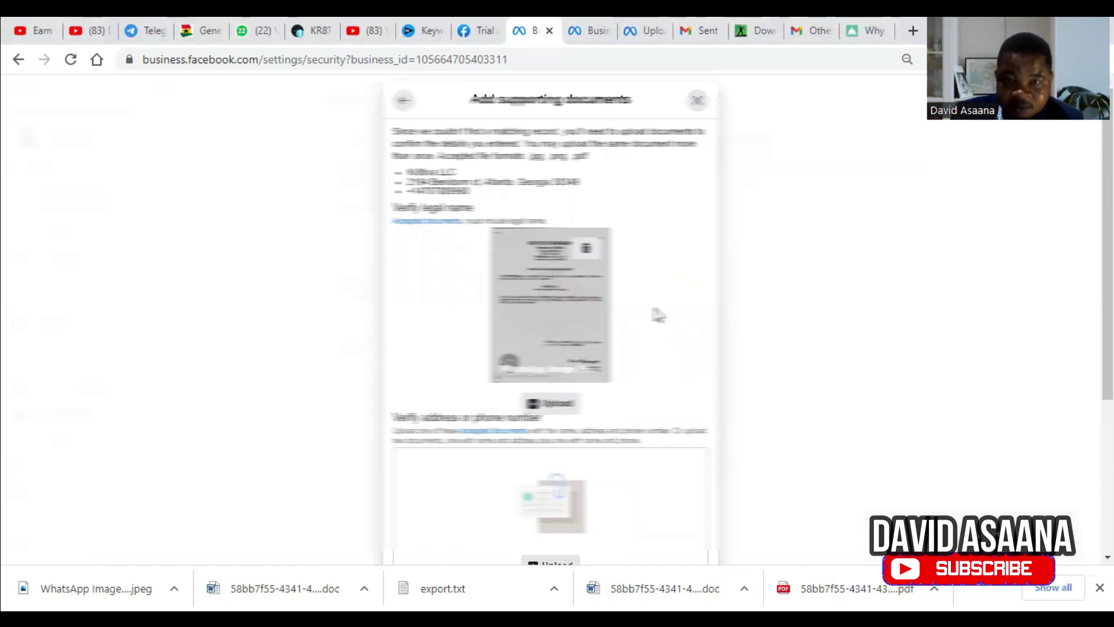
pyautogui.scroll(-4, 986, 392)
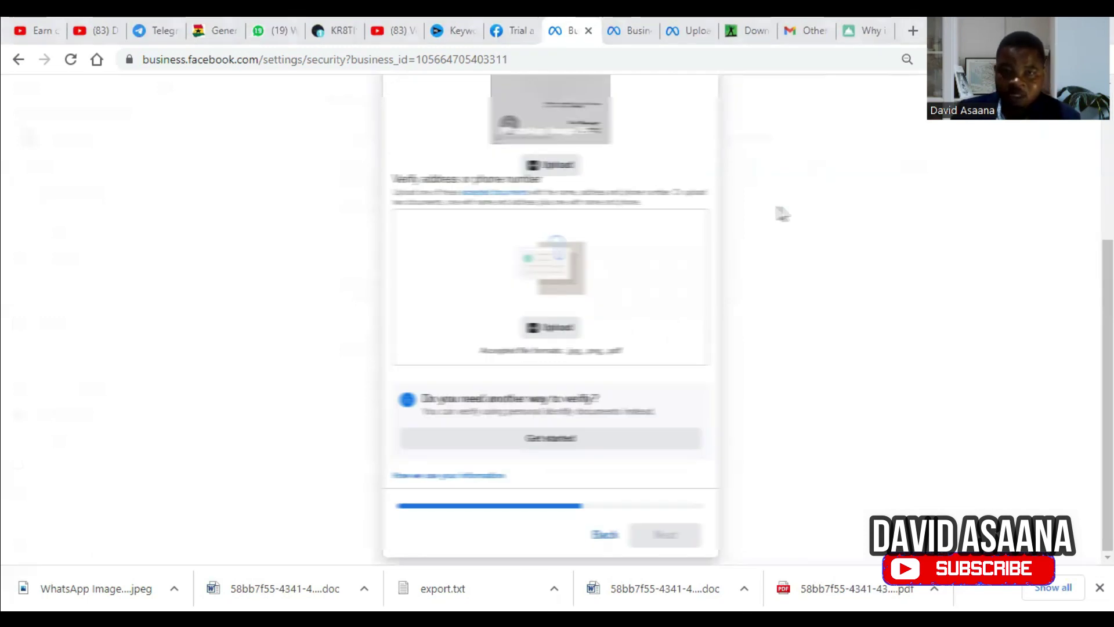